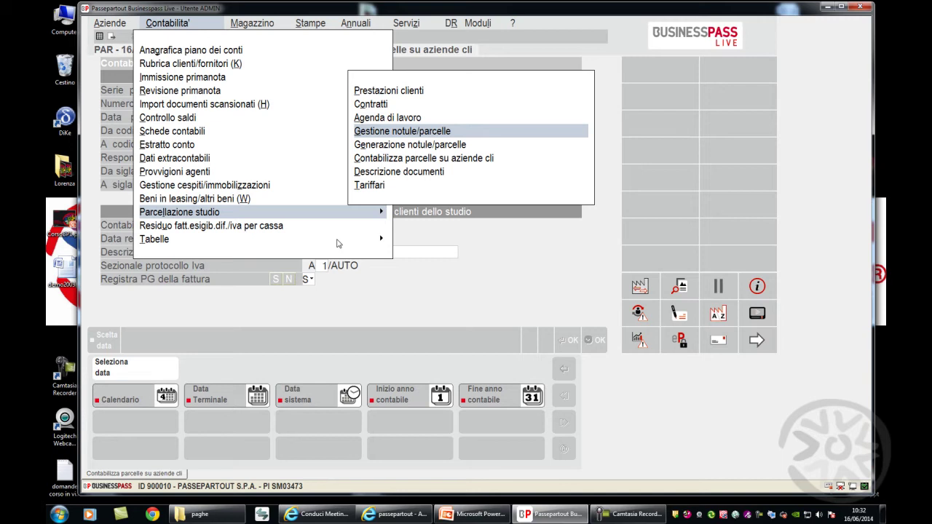
Step: Start a new fee document of type PA (Parcella) in series 1 with automatic number, dated 16/06/14 and with status Definitivo
{"action": "key", "text": "Return"}
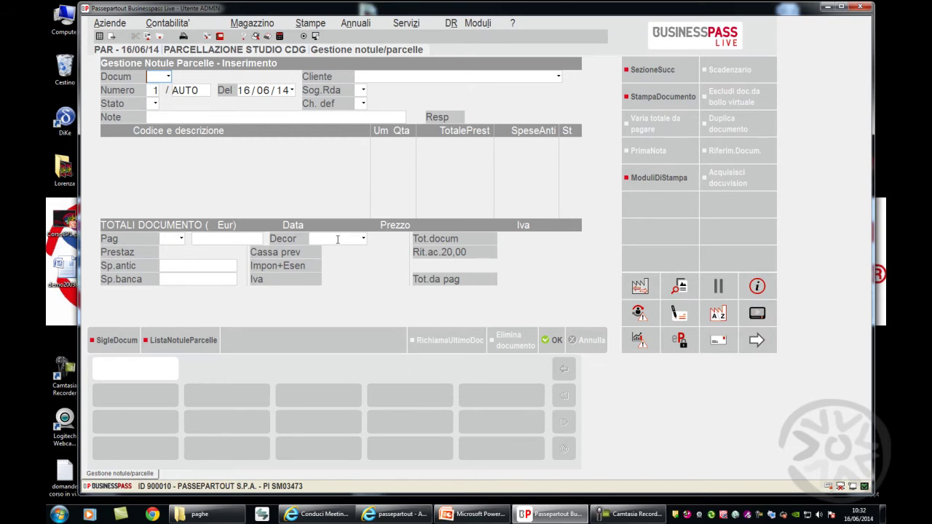
{"action": "type", "text": "PA"}
{"action": "key", "text": "Return"}
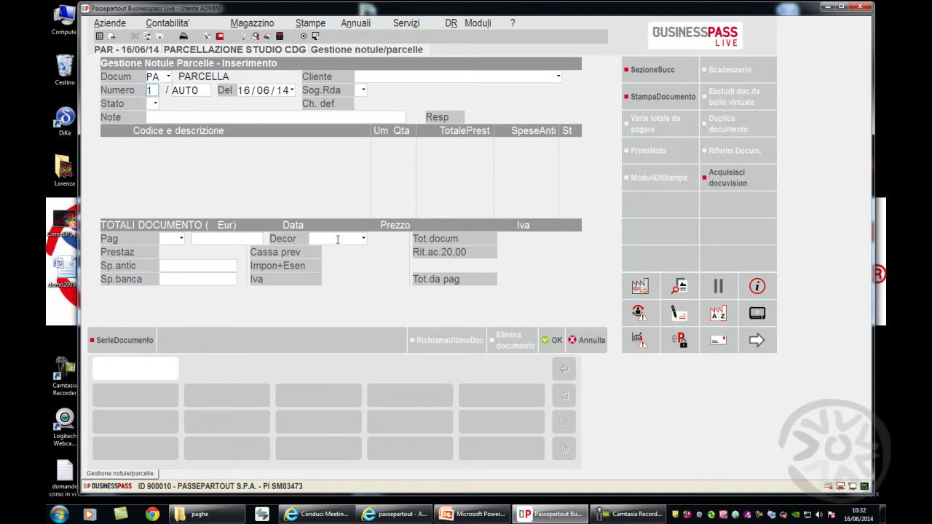
{"action": "key", "text": "Return"}
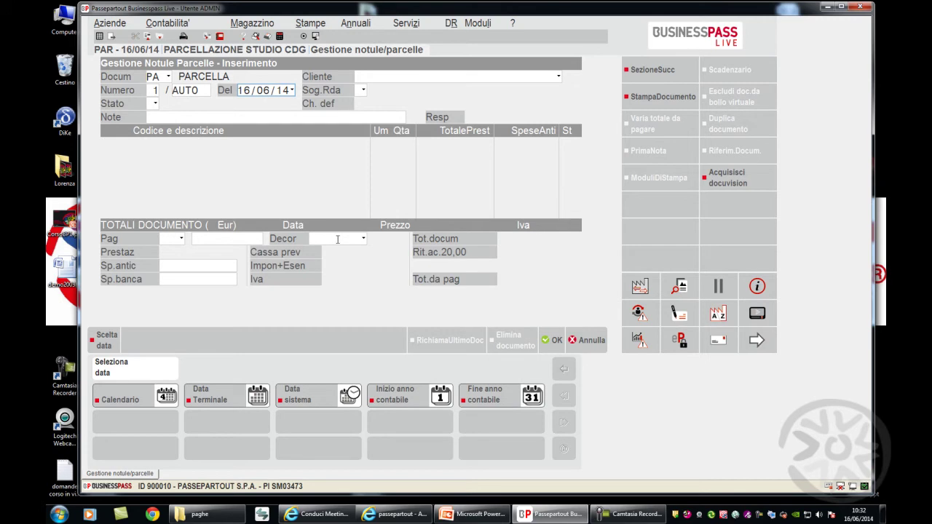
{"action": "key", "text": "Return"}
{"action": "key", "text": "Return"}
{"action": "key", "text": "Return"}
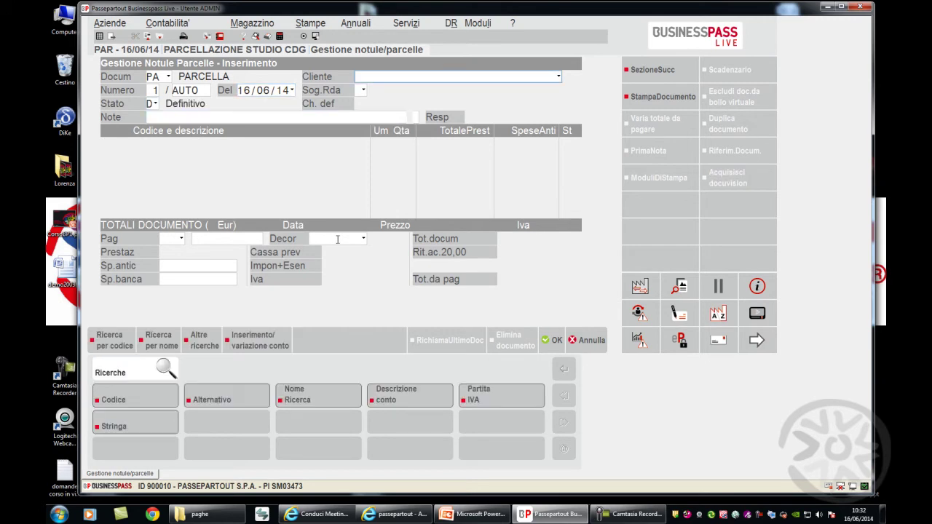
Step: Look up the customer accounts and set COMUNE DI RIMINI as the document's customer
{"action": "key", "text": "F2"}
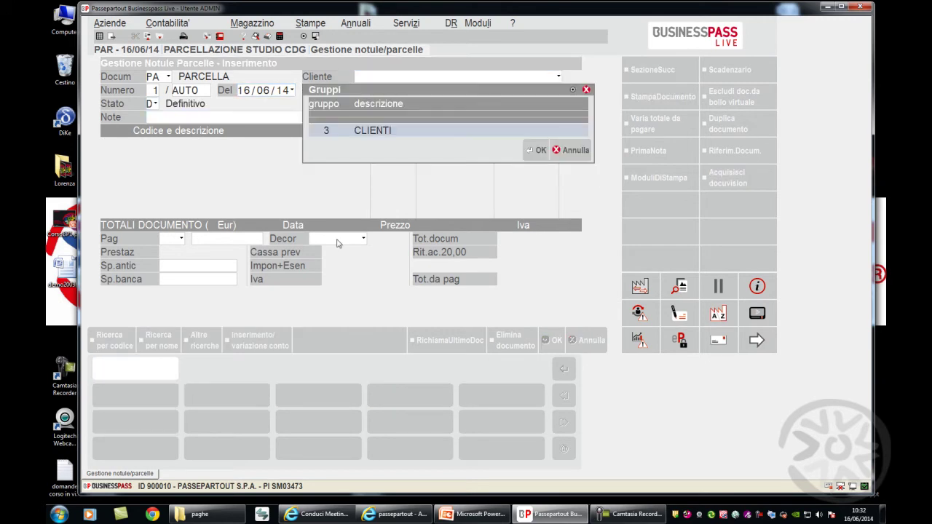
{"action": "key", "text": "Return"}
{"action": "key", "text": "Return"}
{"action": "key", "text": "Down"}
{"action": "key", "text": "Down"}
{"action": "key", "text": "Down"}
{"action": "key", "text": "Down"}
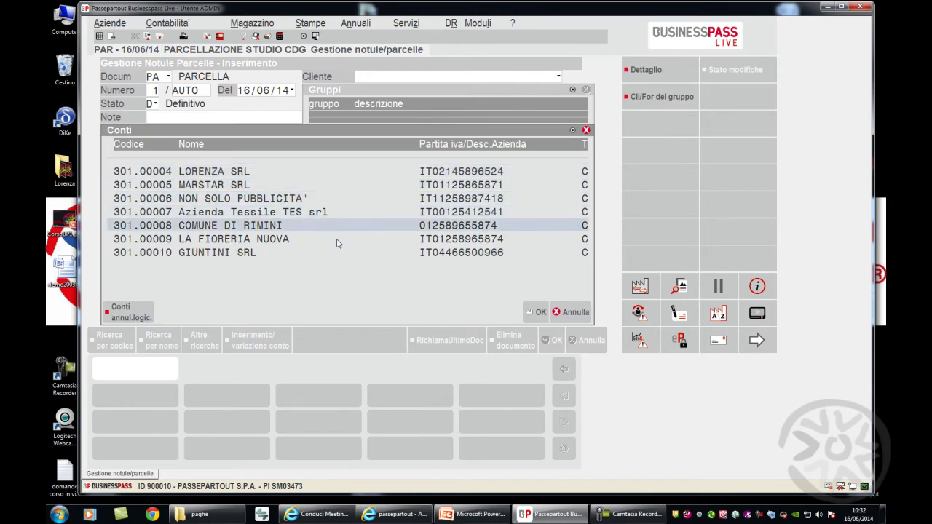
{"action": "key", "text": "Return"}
Step: Review the master record of COMUNE DI RIMINI for its public body (Ente pubblico) setting, then close it without changes
{"action": "key", "text": "Up"}
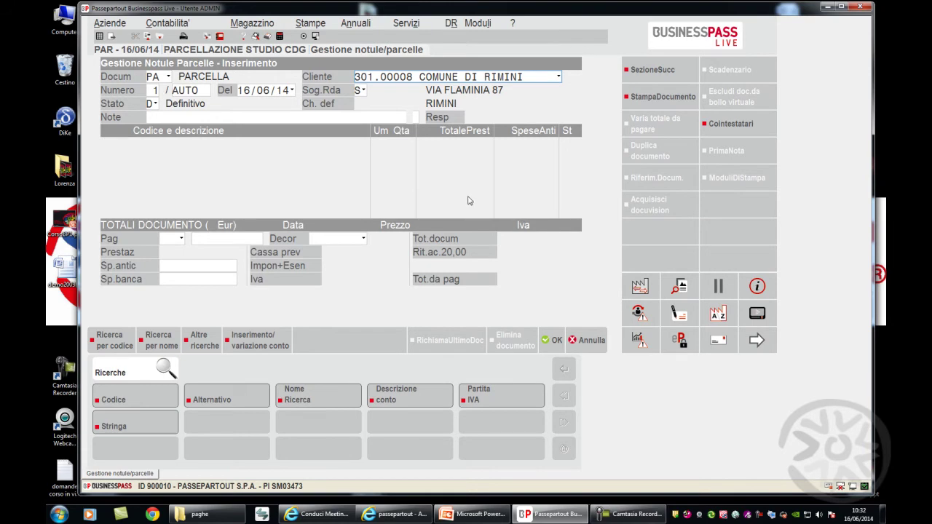
{"action": "left_click", "coordinate": [241, 342]}
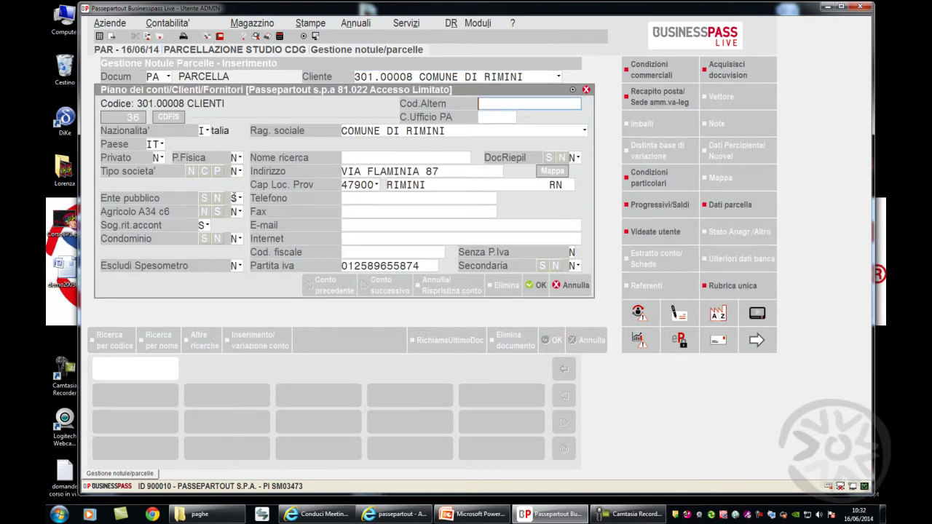
{"action": "left_click", "coordinate": [562, 287]}
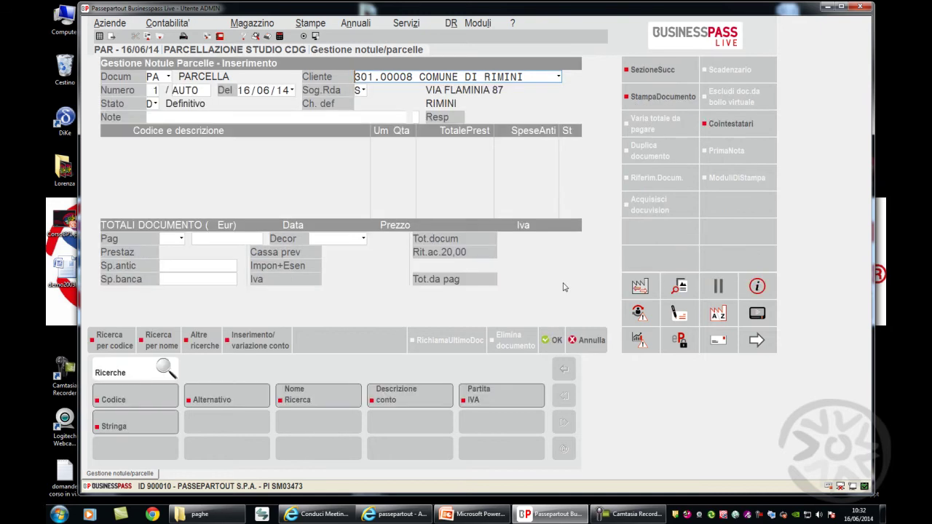
Step: Add the service CONS (Consulenza fiscale) to the first document line with a quantity of 1
{"action": "key", "text": "Return"}
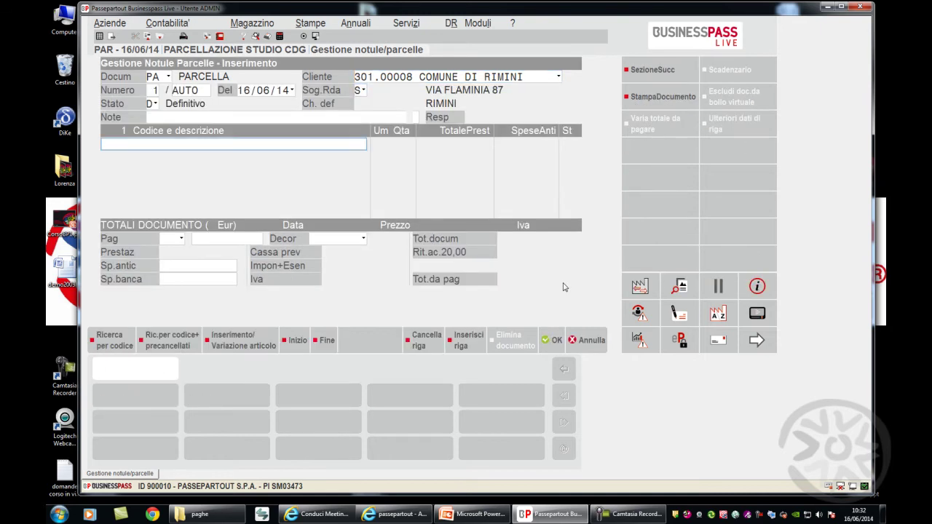
{"action": "key", "text": "F2"}
{"action": "key", "text": "Down"}
{"action": "key", "text": "Down"}
{"action": "key", "text": "Down"}
{"action": "key", "text": "Down"}
{"action": "key", "text": "Down"}
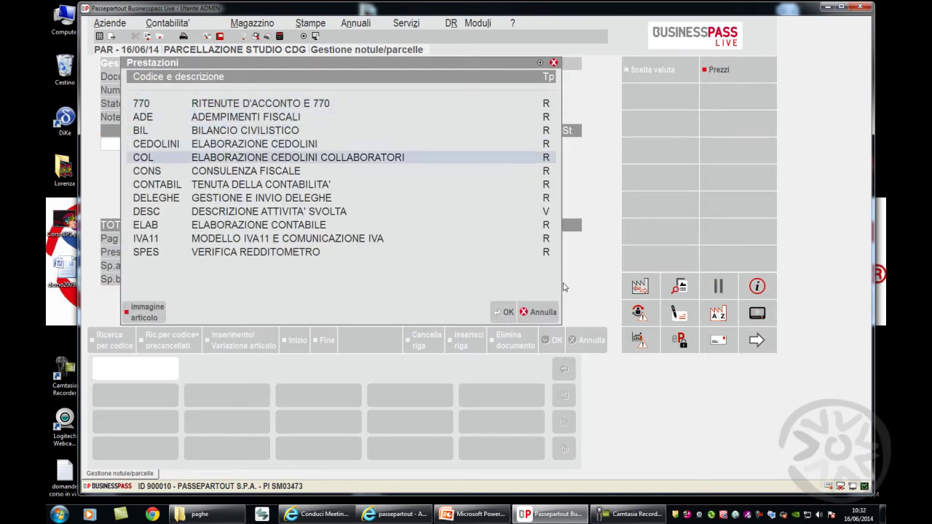
{"action": "key", "text": "Return"}
{"action": "type", "text": "1"}
{"action": "key", "text": "Return"}
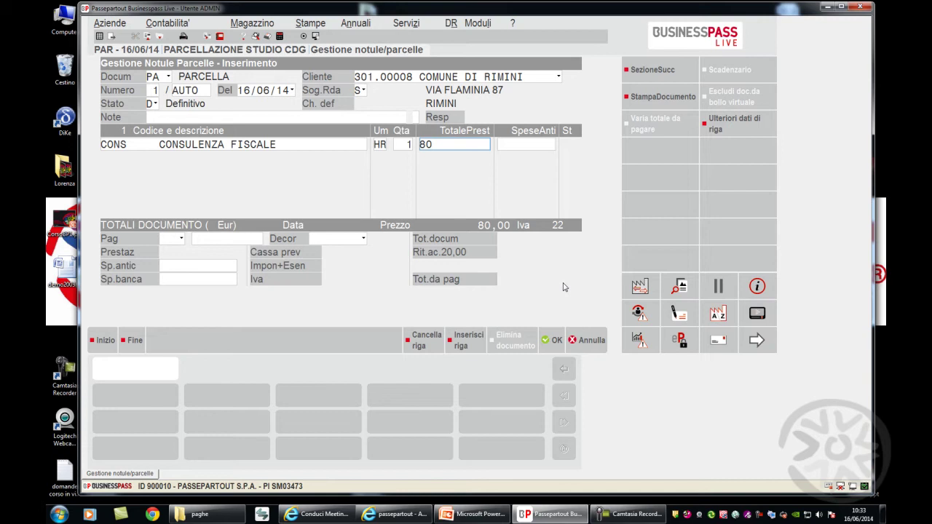
Step: Set the service total of the CONS line to 100 and leave its advanced expenses empty
{"action": "key", "text": "BackSpace"}
{"action": "key", "text": "BackSpace"}
{"action": "type", "text": "100"}
{"action": "key", "text": "Return"}
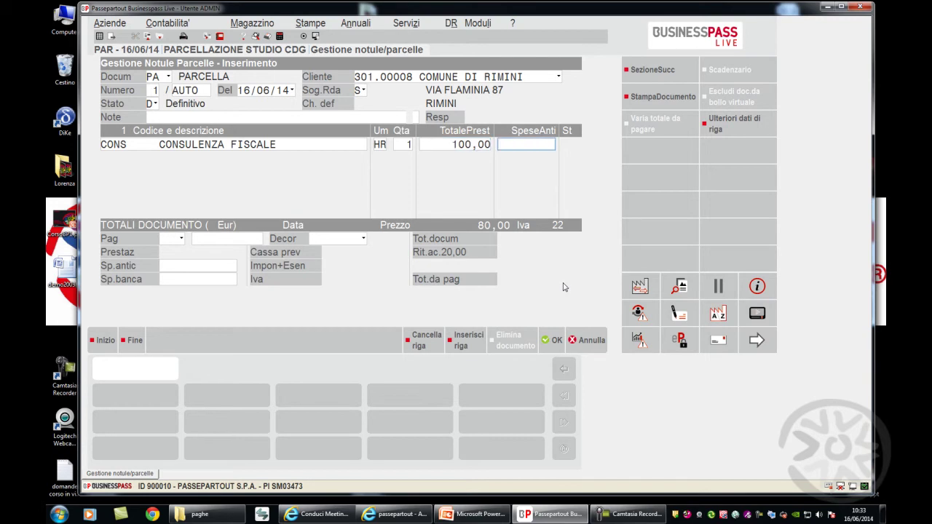
{"action": "key", "text": "Return"}
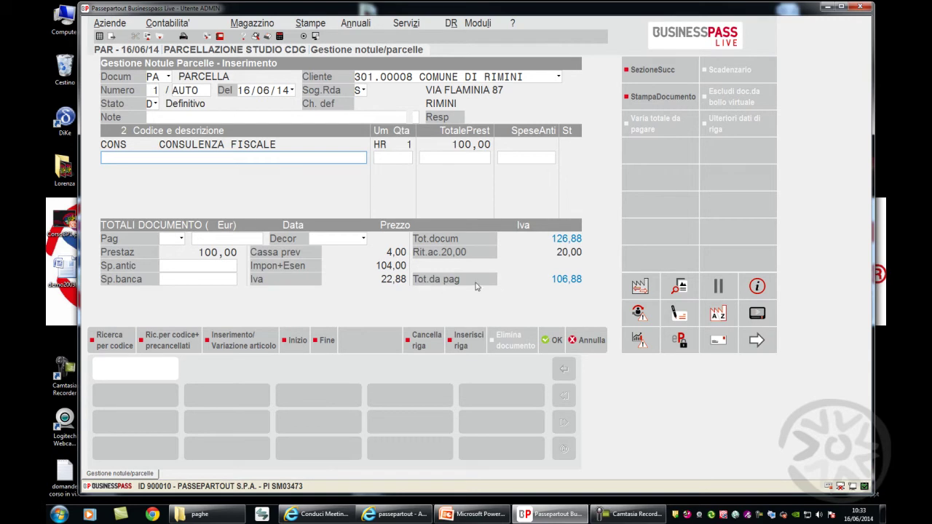
Step: Save the parcella as not fully paid and post it as a deferred-VAT invoice (FS) without printing it
{"action": "left_click", "coordinate": [555, 342]}
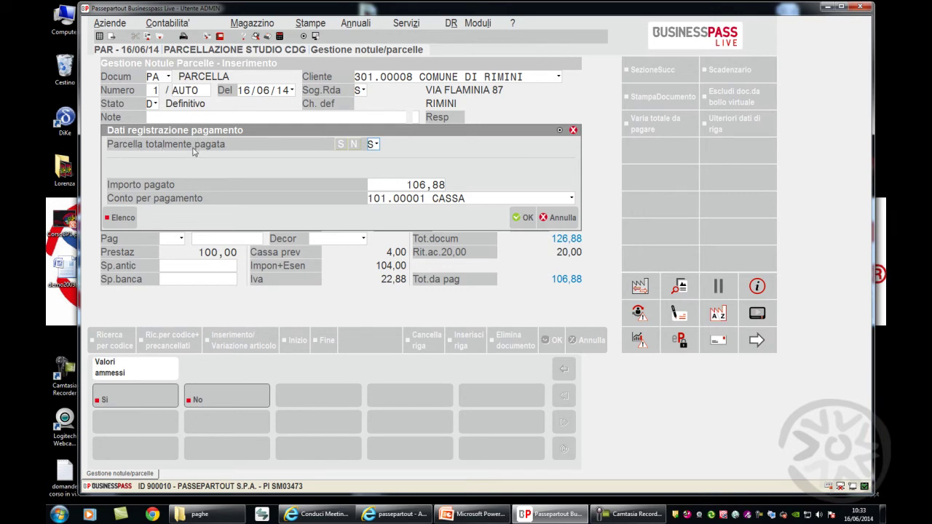
{"action": "left_click", "coordinate": [355, 144]}
{"action": "key", "text": "Return"}
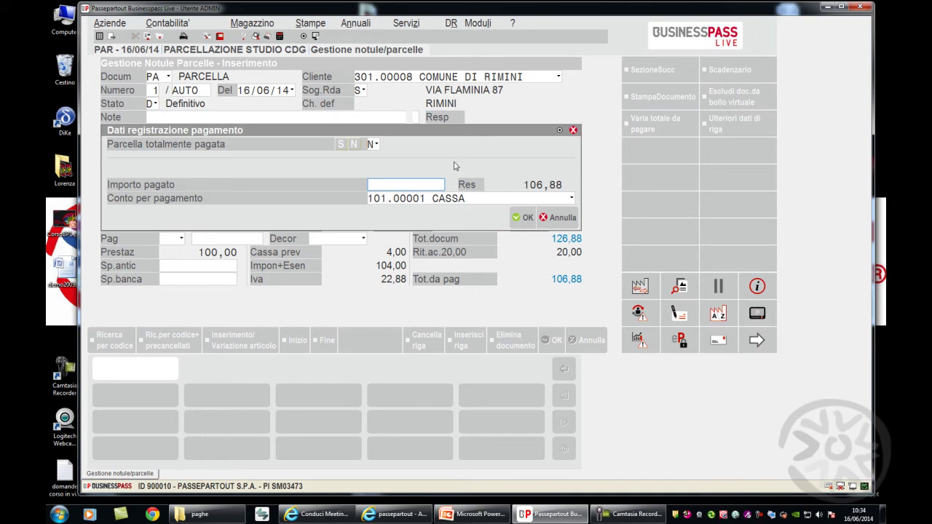
{"action": "left_click", "coordinate": [524, 218]}
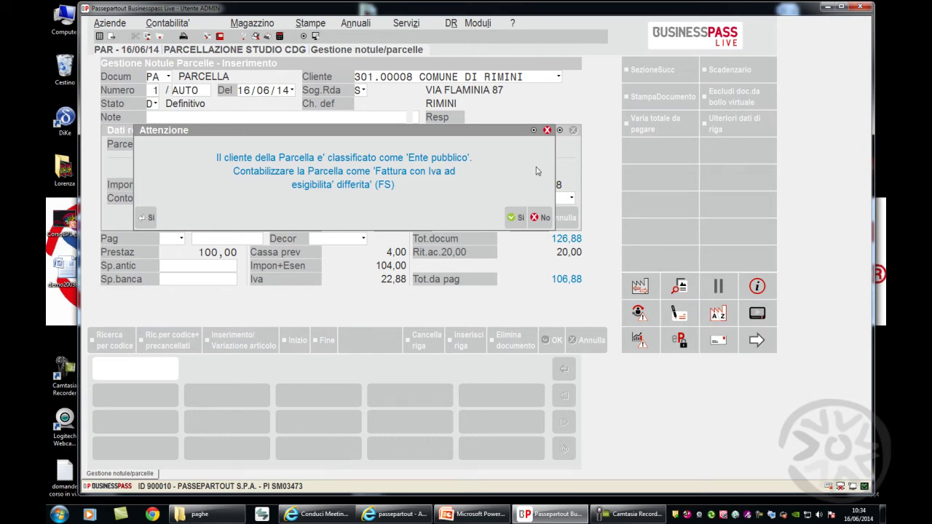
{"action": "left_click", "coordinate": [514, 218]}
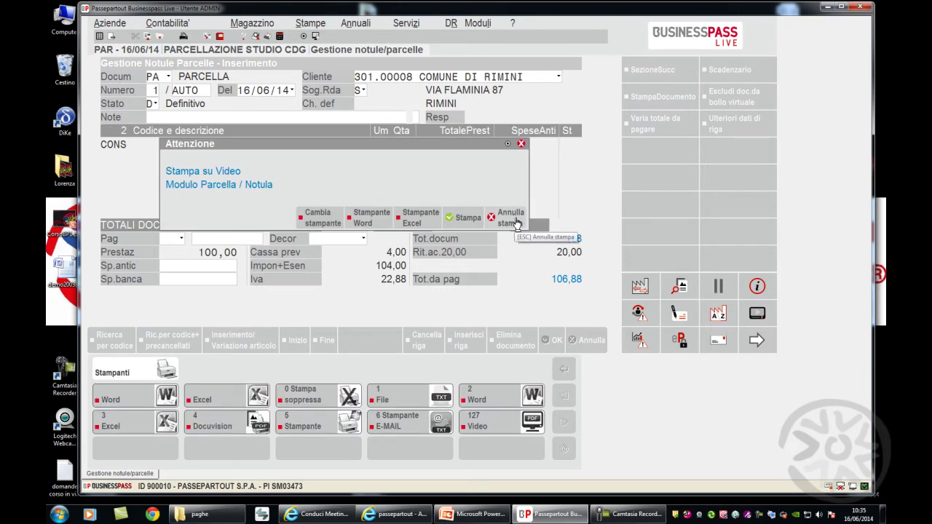
{"action": "left_click", "coordinate": [516, 218]}
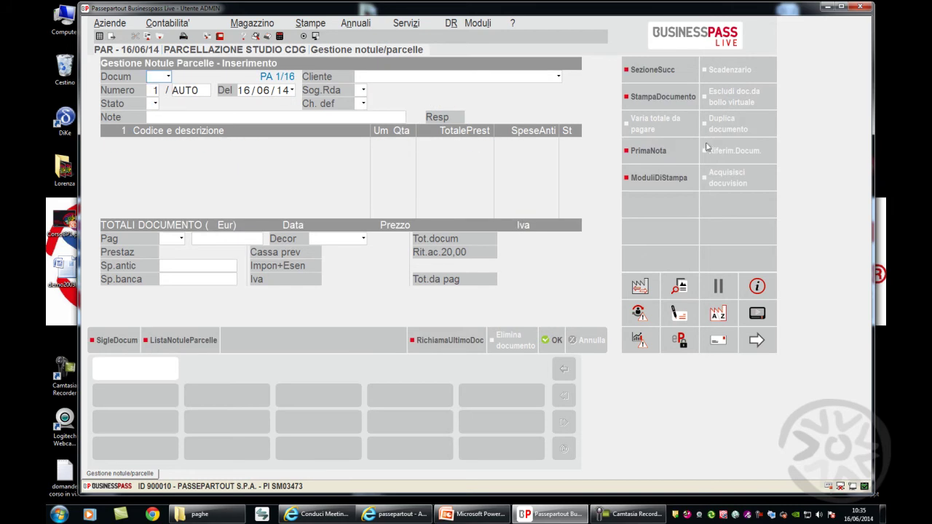
Step: Review the primanota entry of the FS invoice generated from the issued parcella
{"action": "left_click", "coordinate": [645, 153]}
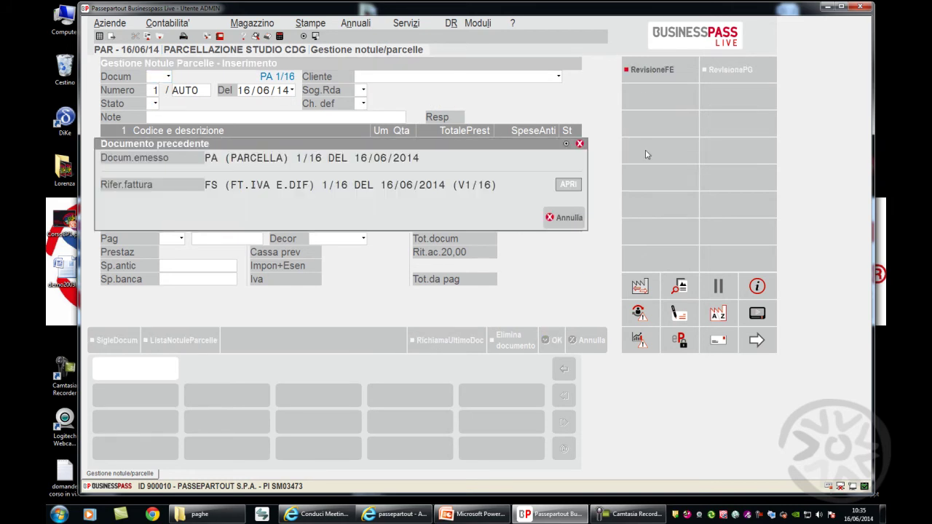
{"action": "left_click", "coordinate": [572, 188]}
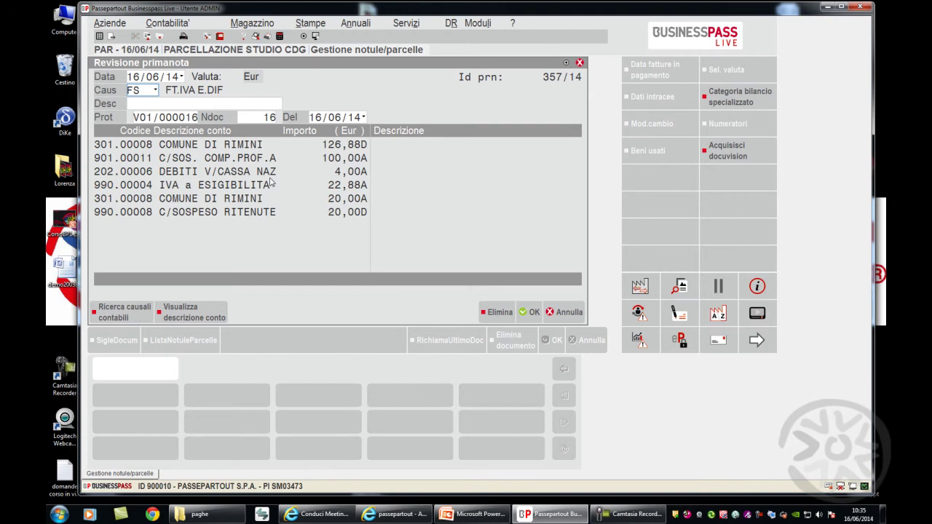
{"action": "key", "text": "F10"}
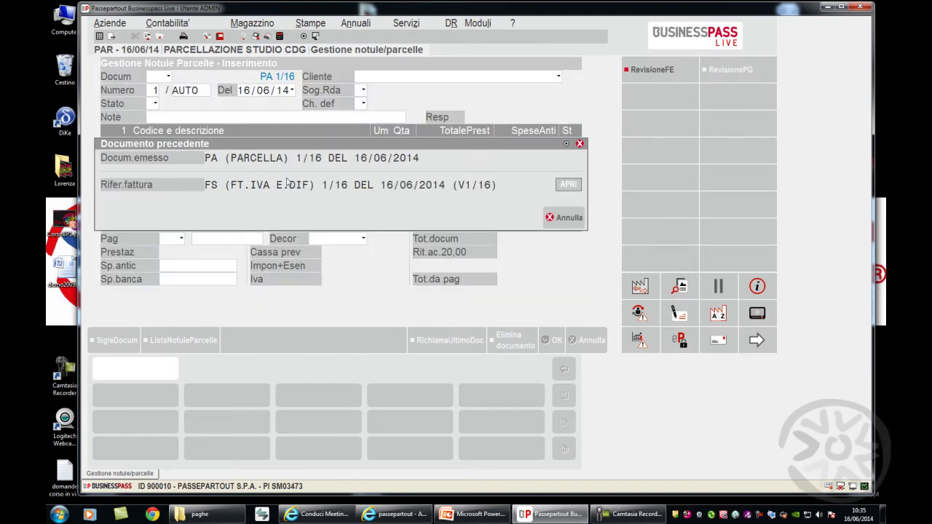
{"action": "left_click", "coordinate": [581, 218]}
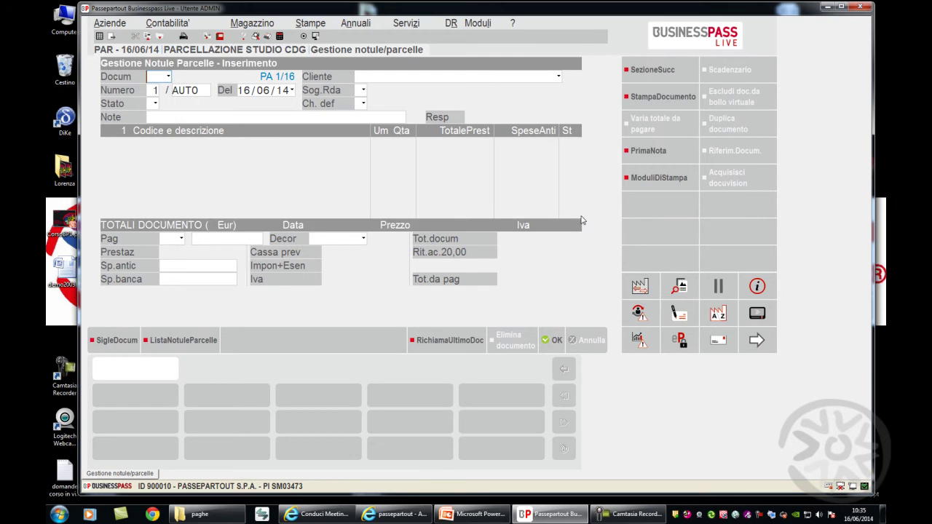
Step: Switch to the company with code IVA, keeping operator number 1
{"action": "key", "text": "alt"}
{"action": "key", "text": "Left"}
{"action": "key", "text": "Left"}
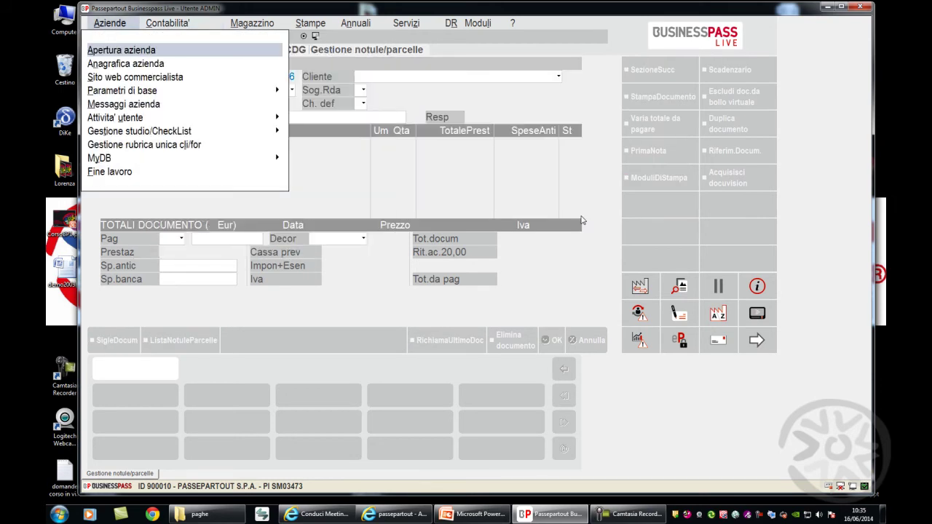
{"action": "key", "text": "Return"}
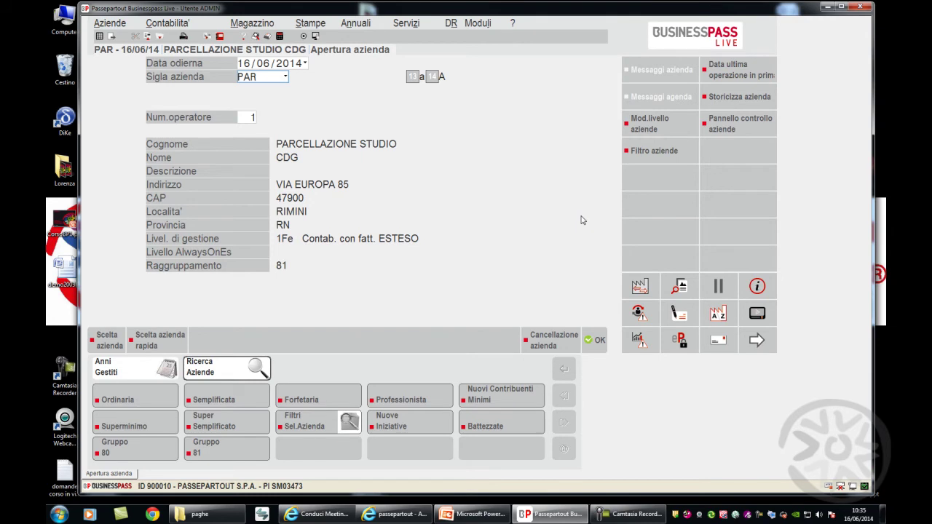
{"action": "type", "text": "IVA"}
{"action": "key", "text": "Return"}
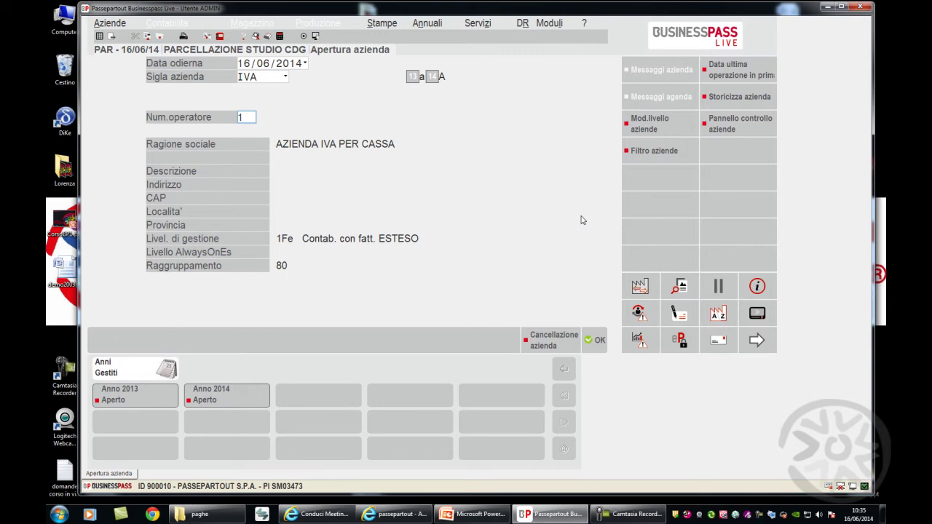
{"action": "key", "text": "Return"}
Step: Examine the professional/studio parameters in the company master data and close them without changes
{"action": "key", "text": "Down"}
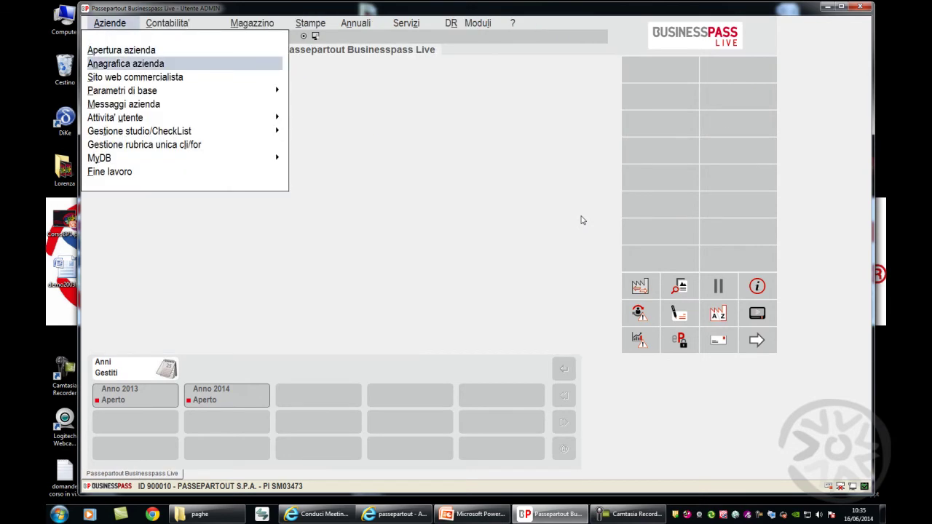
{"action": "key", "text": "Return"}
{"action": "key", "text": "Down"}
{"action": "key", "text": "Down"}
{"action": "key", "text": "Down"}
{"action": "key", "text": "Down"}
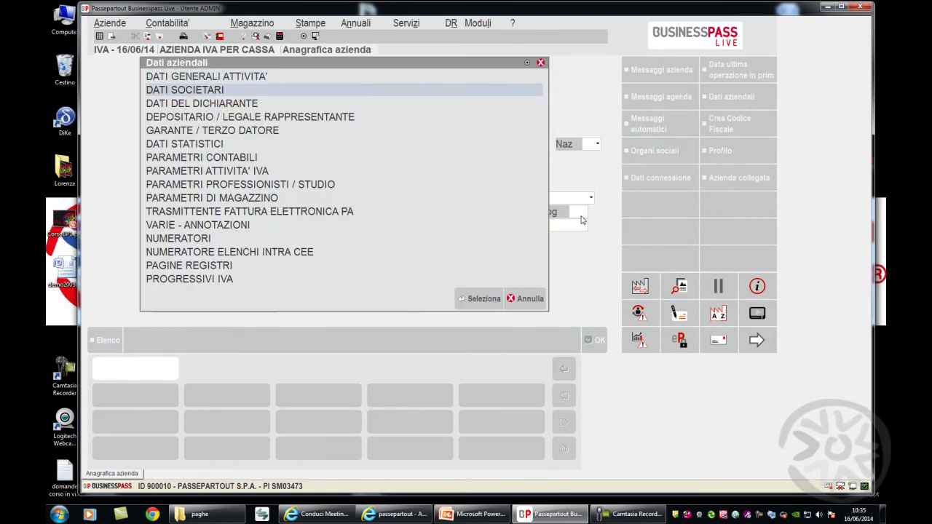
{"action": "key", "text": "Down"}
{"action": "key", "text": "Down"}
{"action": "key", "text": "Down"}
{"action": "key", "text": "Down"}
{"action": "key", "text": "Return"}
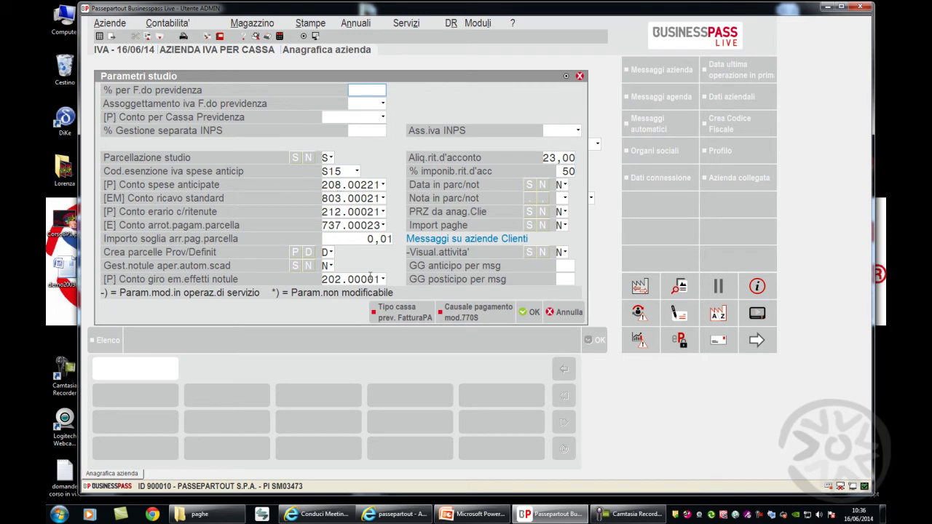
{"action": "left_click", "coordinate": [566, 313]}
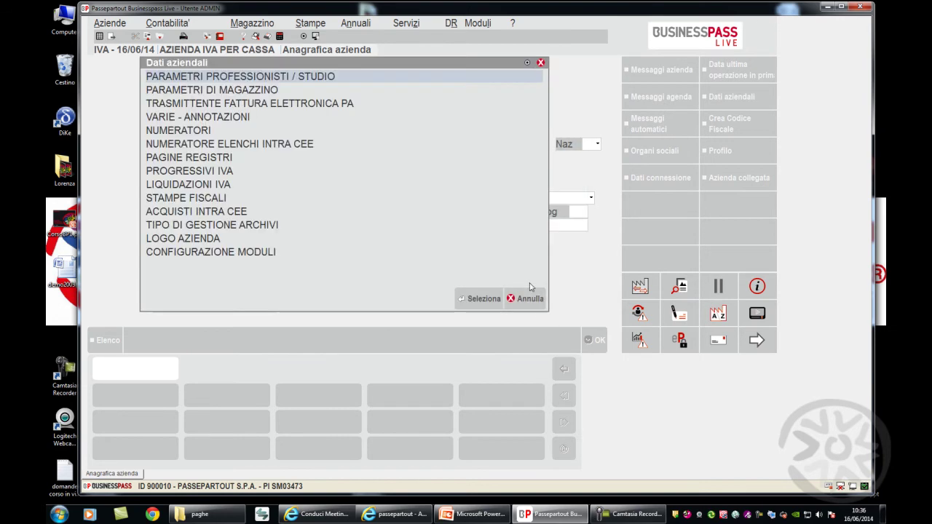
Step: Open the VAT activity parameters of the company to check its deferred VAT and cash VAT settings
{"action": "key", "text": "Up"}
{"action": "key", "text": "Up"}
{"action": "key", "text": "Up"}
{"action": "key", "text": "Up"}
{"action": "key", "text": "Down"}
{"action": "key", "text": "Down"}
{"action": "key", "text": "Down"}
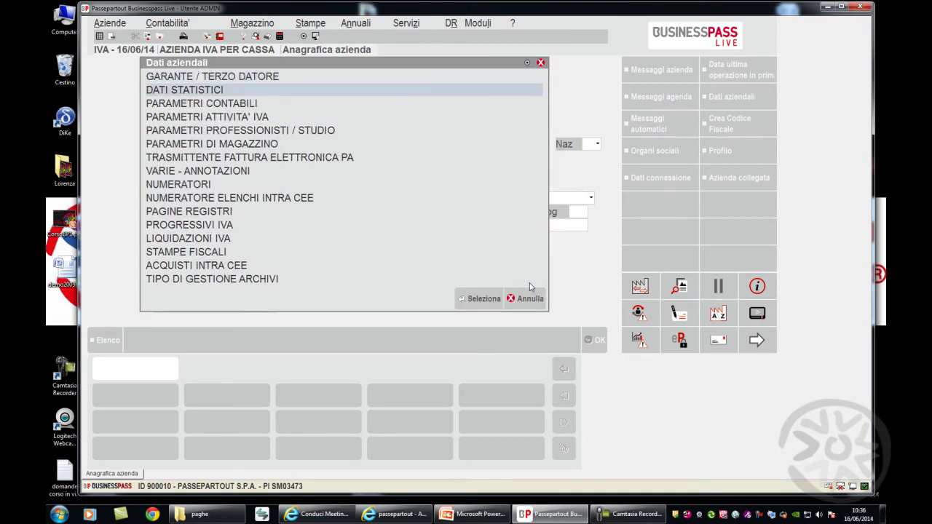
{"action": "key", "text": "Return"}
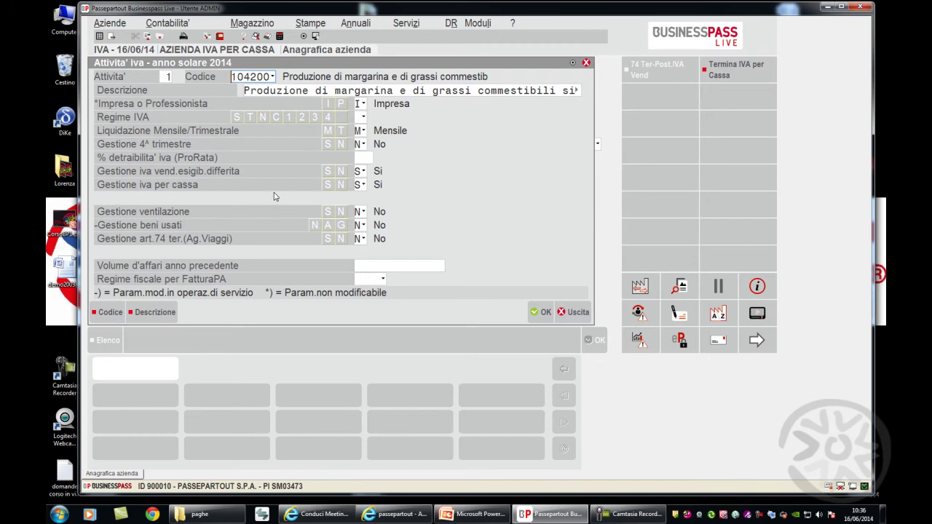
Step: Open the Gestione notule/parcelle function of Parcellazione studio for the cash VAT company
{"action": "key", "text": "alt+a"}
{"action": "key", "text": "Right"}
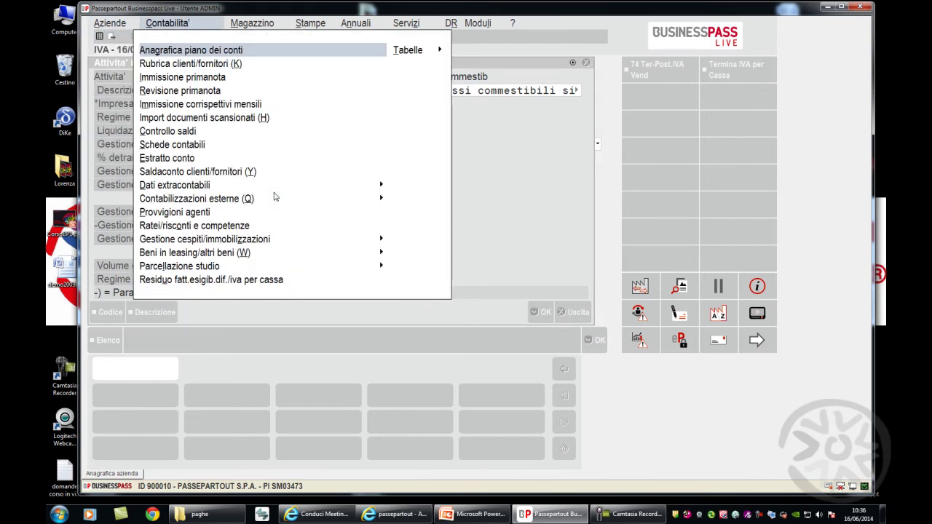
{"action": "key", "text": "Up"}
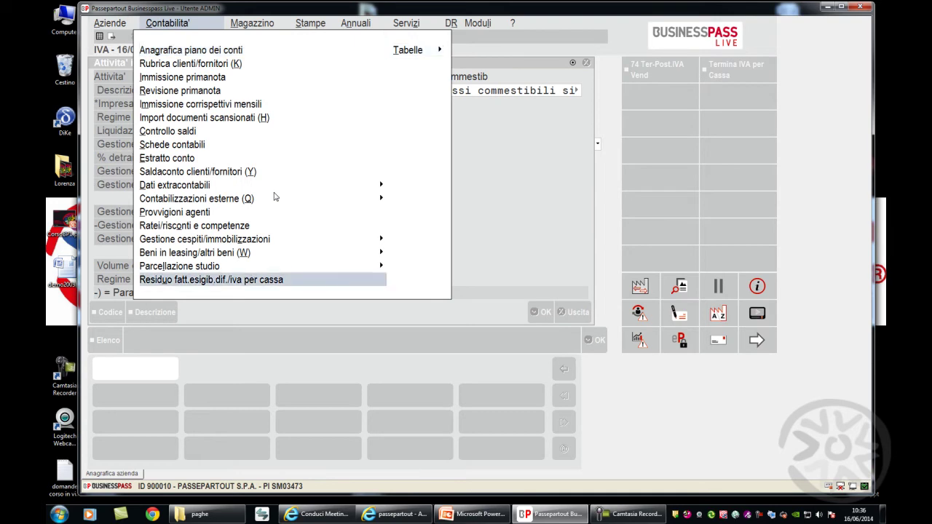
{"action": "key", "text": "Up"}
{"action": "key", "text": "Right"}
{"action": "key", "text": "Down"}
{"action": "key", "text": "Down"}
{"action": "key", "text": "Down"}
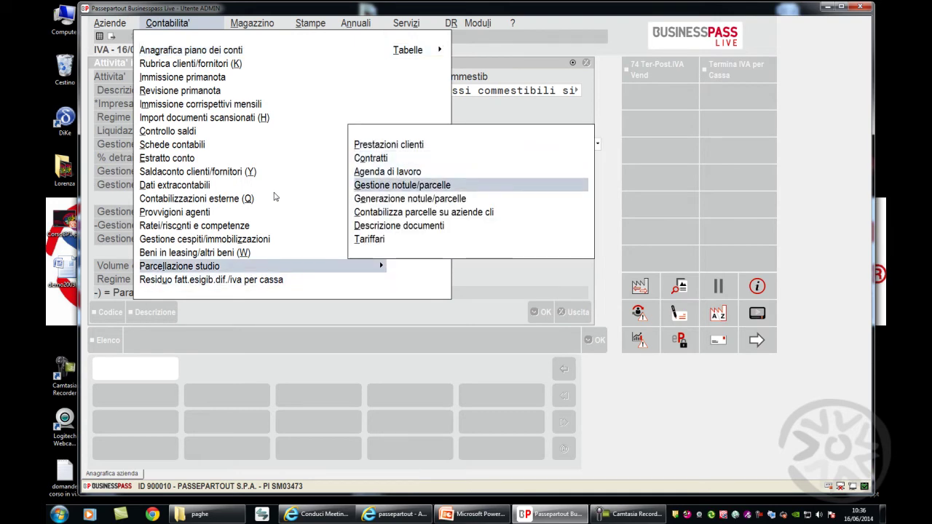
{"action": "key", "text": "Return"}
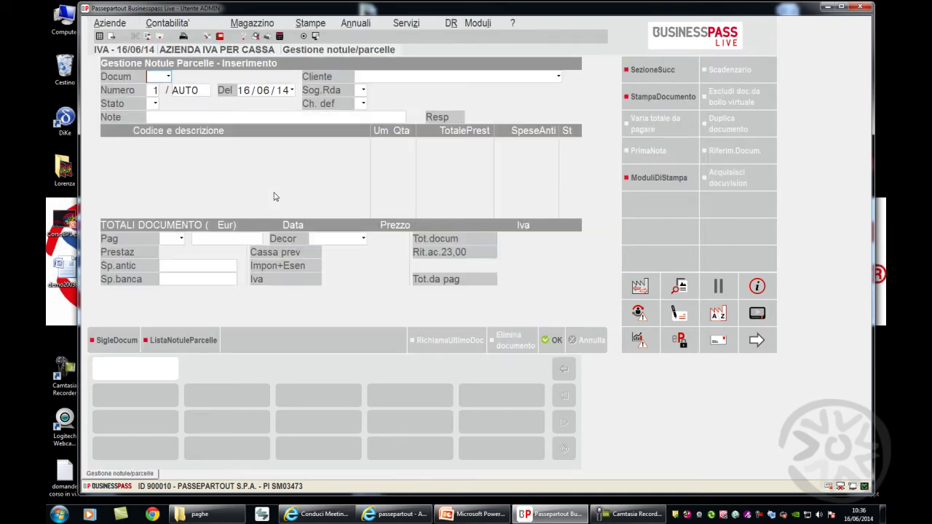
Step: Start a definitive PA parcella dated 16/06/14 for customer CLIENTE UNO, with Sog.Rda set to S
{"action": "type", "text": "PA"}
{"action": "key", "text": "Return"}
{"action": "key", "text": "Return"}
{"action": "key", "text": "Return"}
{"action": "key", "text": "Return"}
{"action": "key", "text": "Return"}
{"action": "key", "text": "F2"}
{"action": "key", "text": "Return"}
{"action": "key", "text": "Return"}
{"action": "key", "text": "Return"}
Step: Add a parcella row for the service CONS CONSULENZA with quantity 1 and amount 1000,00
{"action": "key", "text": "F2"}
{"action": "key", "text": "Return"}
{"action": "key", "text": "Return"}
{"action": "type", "text": "1"}
{"action": "key", "text": "Return"}
{"action": "type", "text": "000"}
{"action": "key", "text": "Return"}
{"action": "key", "text": "Return"}
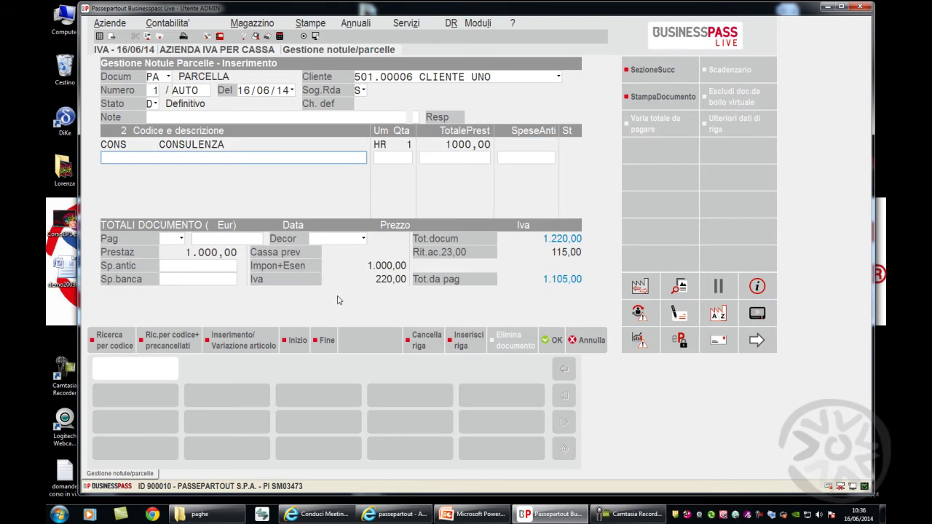
Step: Confirm the parcella as not totally paid, leaving the paid amount empty, and skip its printing
{"action": "left_click", "coordinate": [556, 342]}
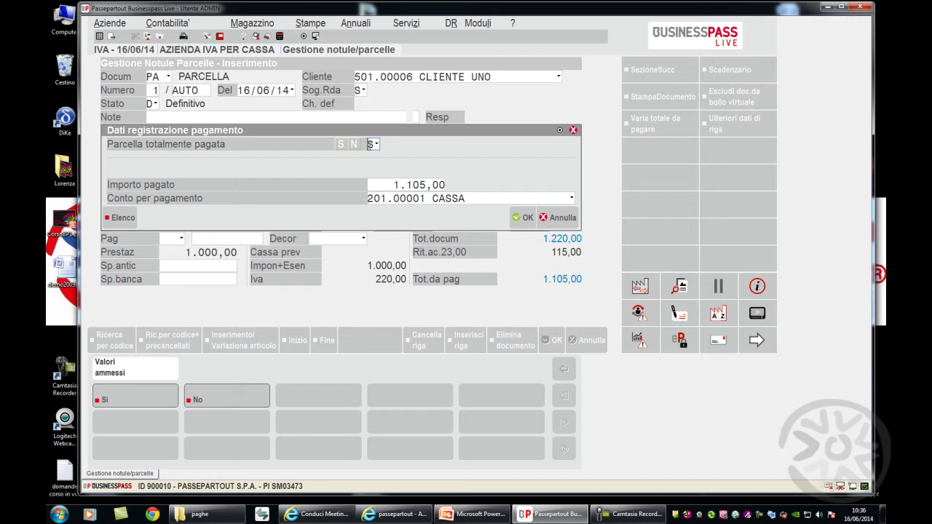
{"action": "left_click", "coordinate": [354, 145]}
{"action": "key", "text": "Return"}
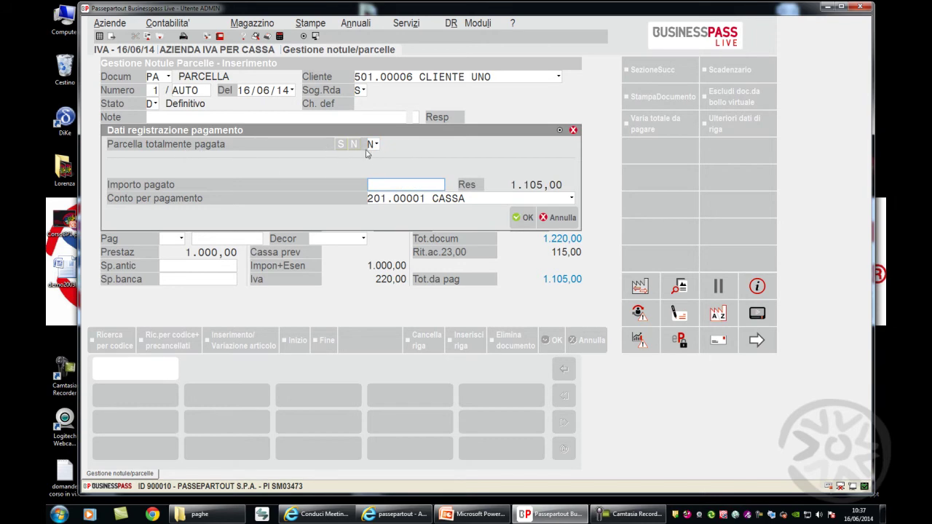
{"action": "left_click", "coordinate": [526, 218]}
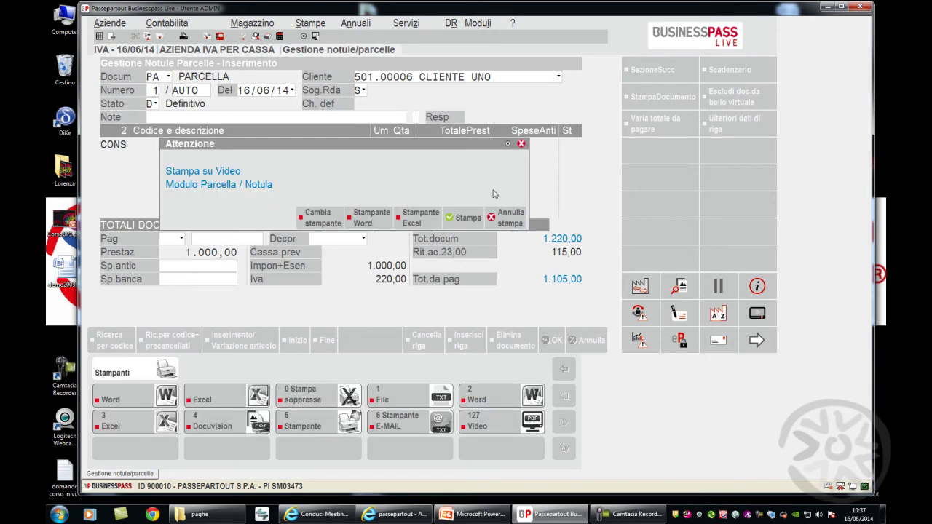
{"action": "left_click", "coordinate": [519, 222]}
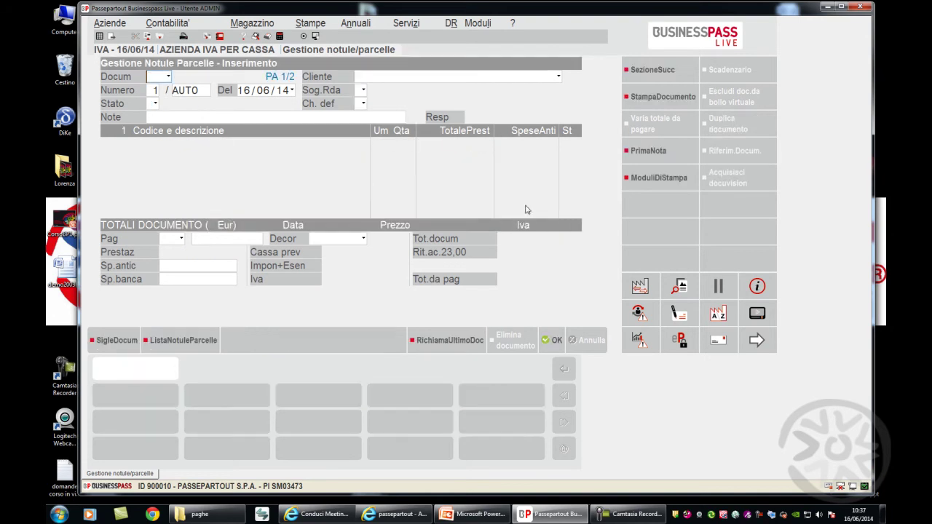
Step: Review the primanota entry of the FS deferred-VAT invoice linked to the parcella for CLIENTE UNO
{"action": "left_click", "coordinate": [647, 153]}
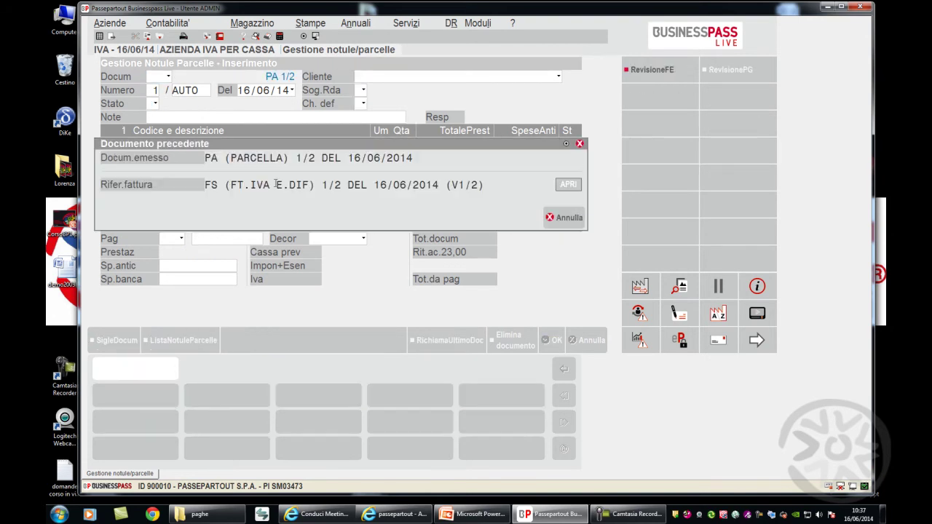
{"action": "left_click", "coordinate": [566, 184]}
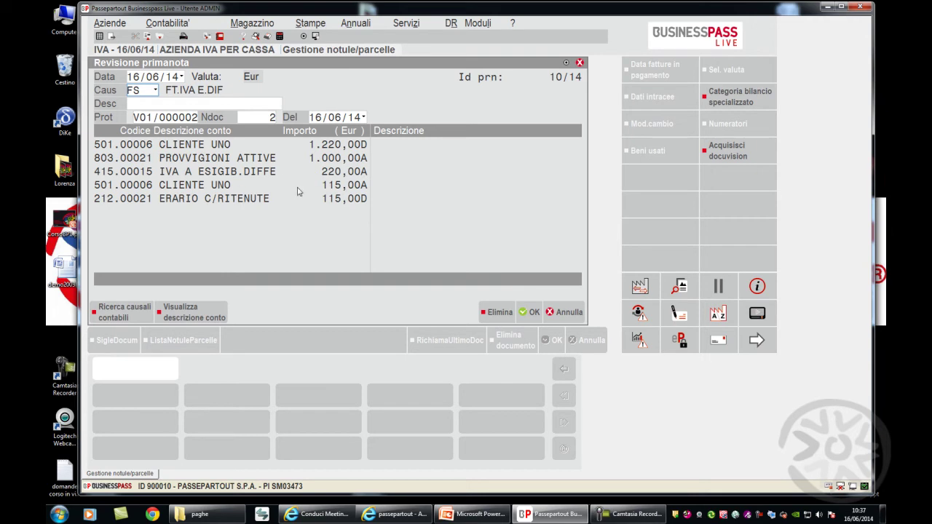
Step: Switch to the company with code PA3, keeping operator number 1
{"action": "key", "text": "alt"}
{"action": "key", "text": "Left"}
{"action": "key", "text": "Left"}
{"action": "key", "text": "Return"}
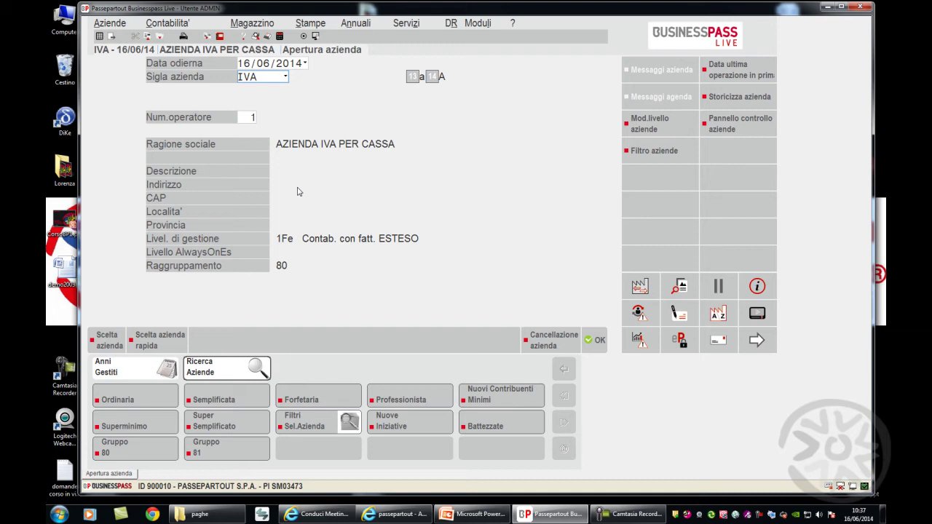
{"action": "type", "text": "PA3"}
{"action": "key", "text": "Return"}
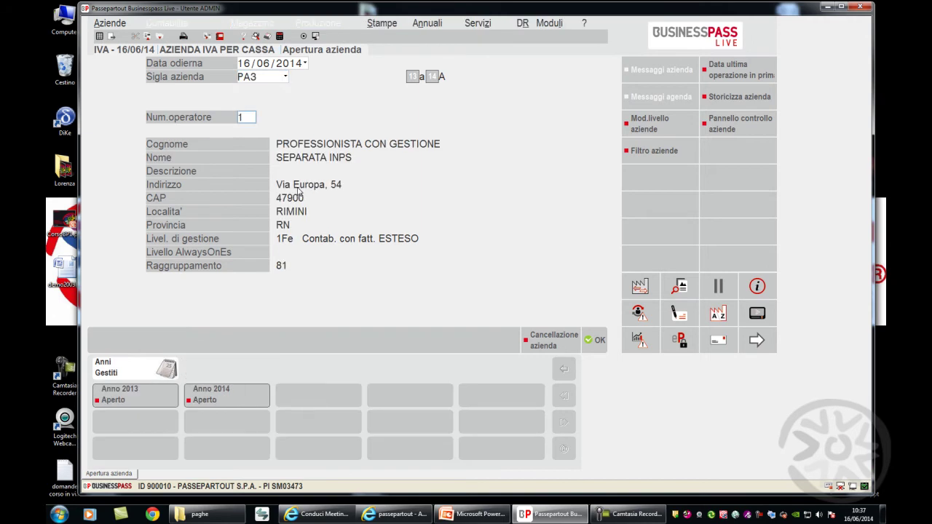
{"action": "key", "text": "Return"}
Step: Examine the professional/studio parameters in the PA3 company master data, including the INPS separate management percentage
{"action": "key", "text": "alt+a"}
{"action": "key", "text": "Down"}
{"action": "key", "text": "Return"}
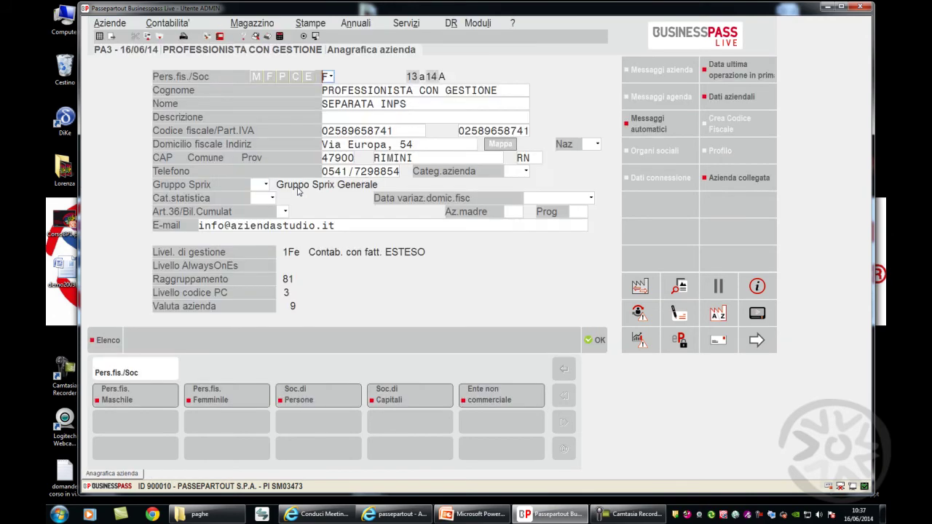
{"action": "key", "text": "F10"}
{"action": "key", "text": "Down"}
{"action": "key", "text": "Down"}
{"action": "key", "text": "Down"}
{"action": "key", "text": "Down"}
{"action": "key", "text": "Down"}
{"action": "key", "text": "Down"}
{"action": "key", "text": "Down"}
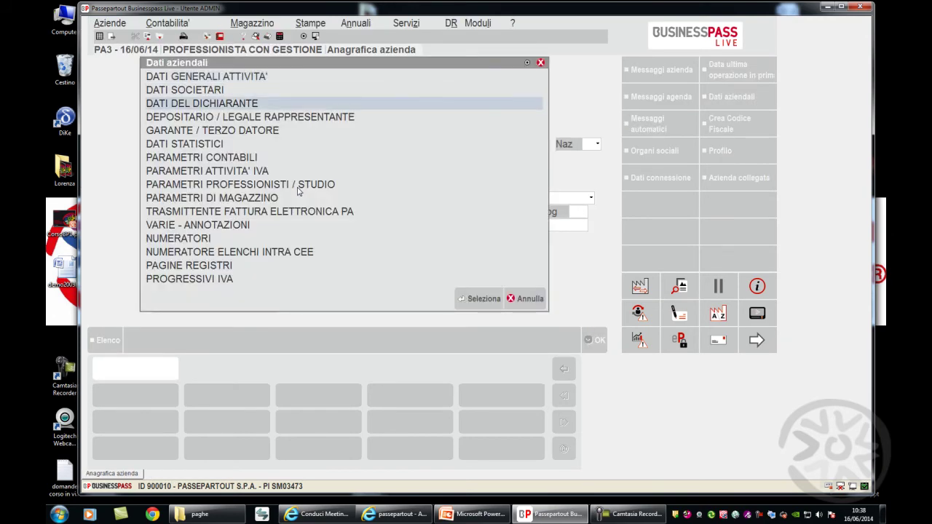
{"action": "key", "text": "Down"}
{"action": "key", "text": "Return"}
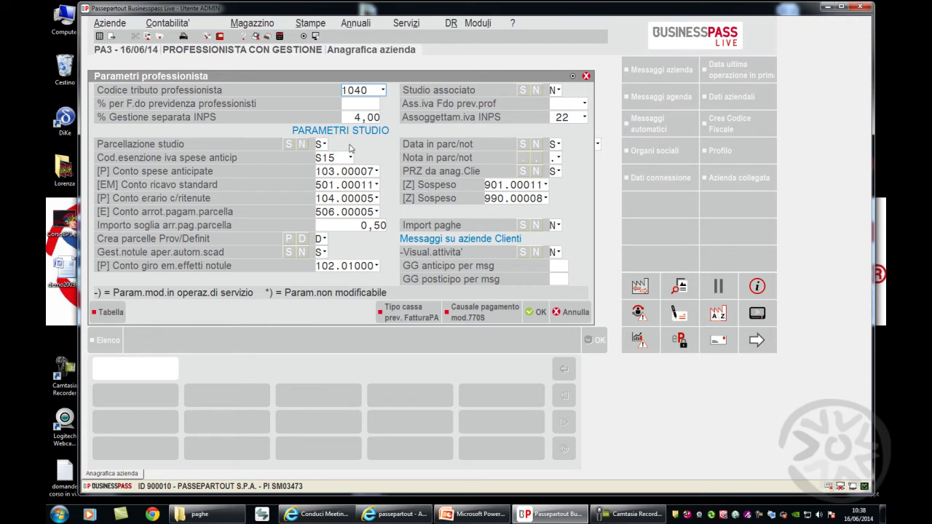
Step: Check which account is assigned to Gestione separata INPS among the additional automatic accounts
{"action": "key", "text": "alt+a"}
{"action": "key", "text": "Down"}
{"action": "key", "text": "Down"}
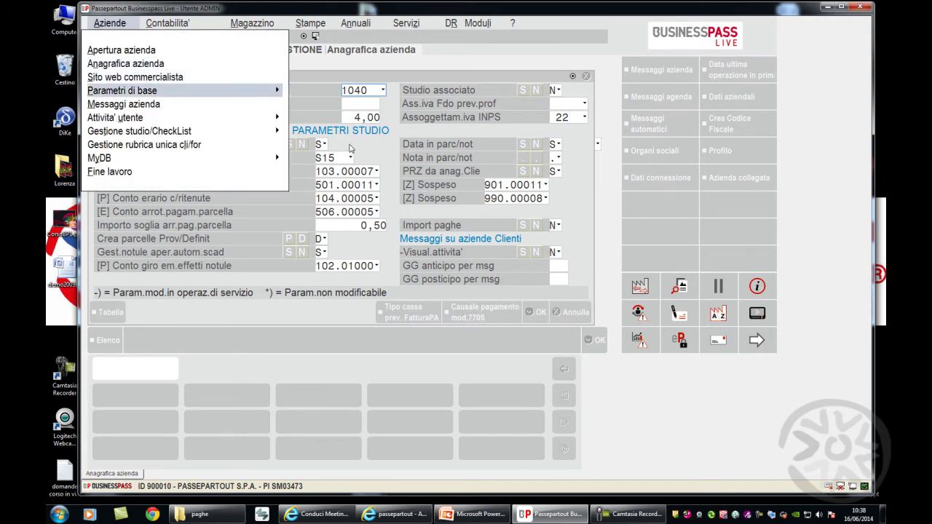
{"action": "key", "text": "Right"}
{"action": "key", "text": "Down"}
{"action": "key", "text": "Down"}
{"action": "key", "text": "Down"}
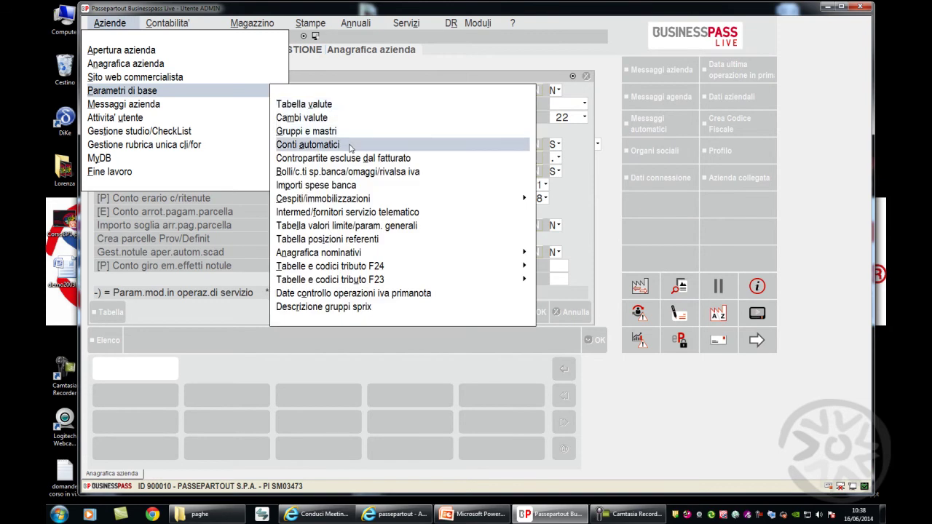
{"action": "key", "text": "Return"}
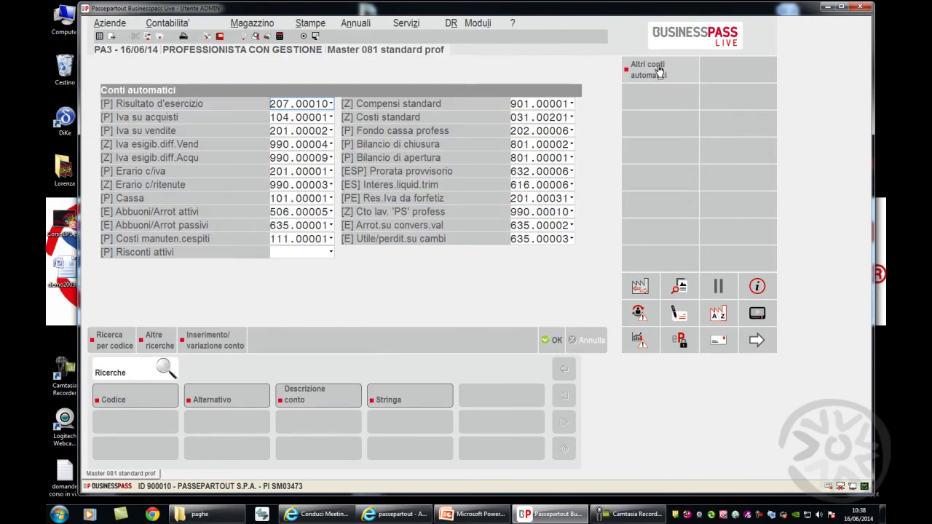
{"action": "left_click", "coordinate": [657, 70]}
{"action": "left_click", "coordinate": [502, 279]}
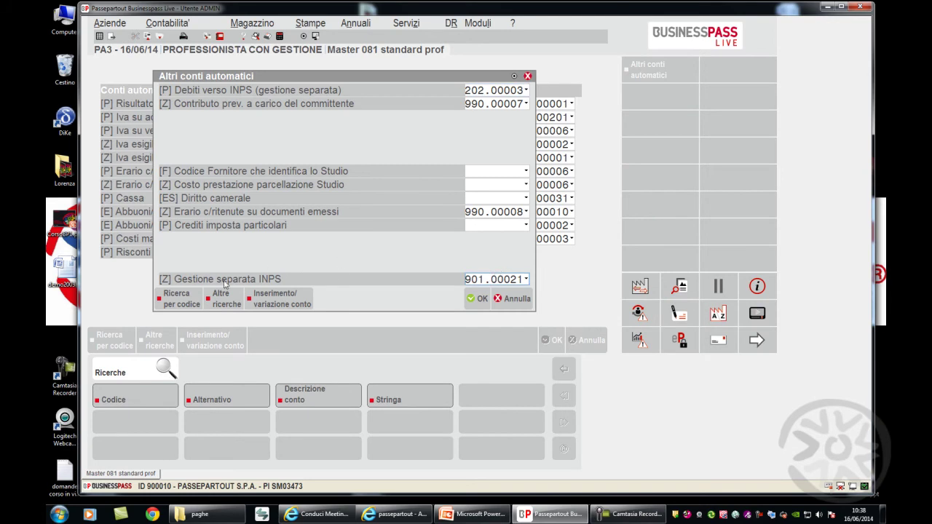
{"action": "key", "text": "F2"}
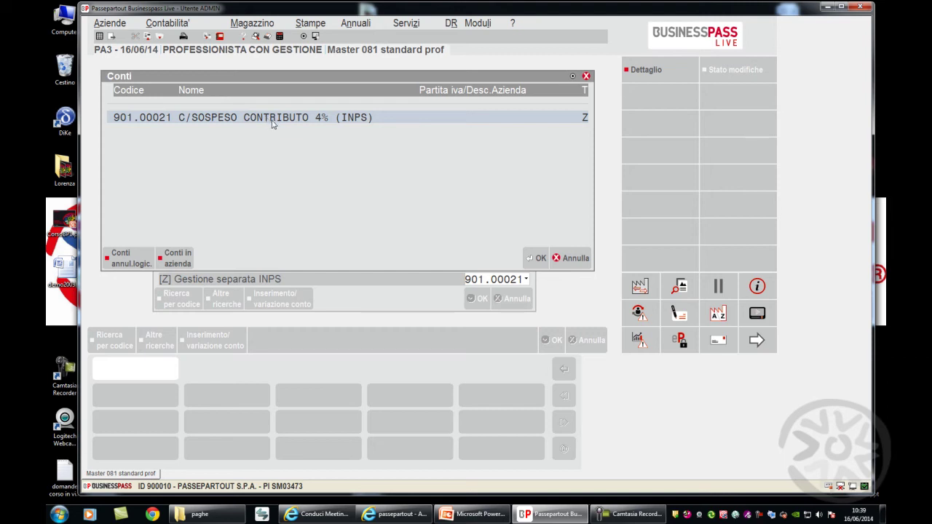
Step: Open the client service 770 ATTIVITA' VARIE and check its Gest.separata INPS setting
{"action": "key", "text": "alt+a"}
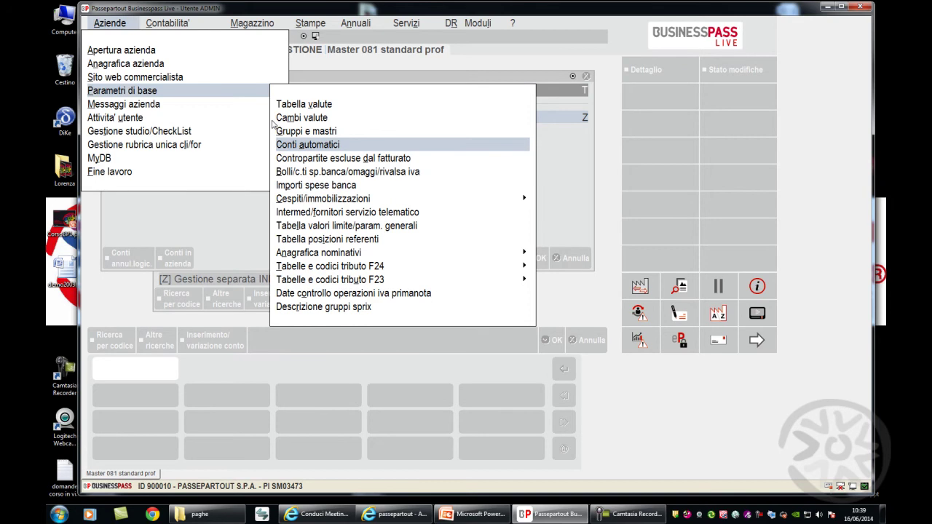
{"action": "key", "text": "Right"}
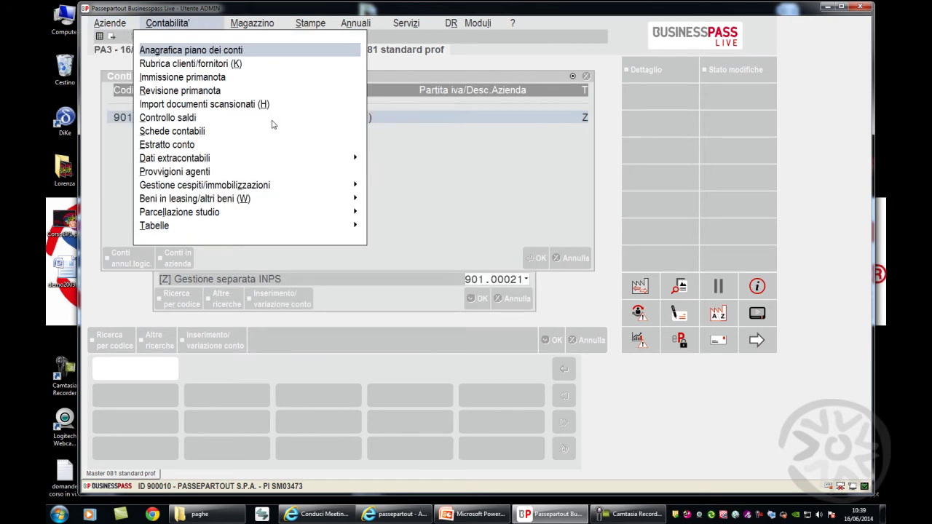
{"action": "key", "text": "Up"}
{"action": "key", "text": "Up"}
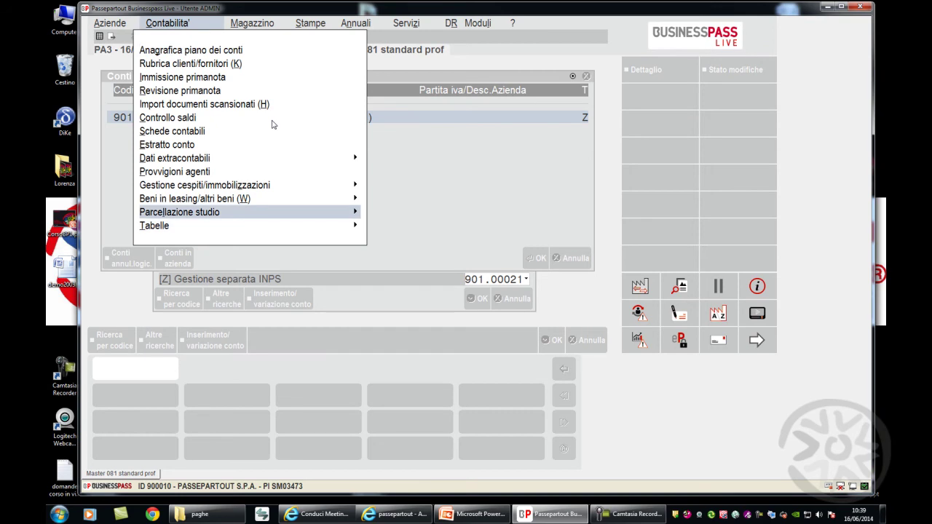
{"action": "key", "text": "Up"}
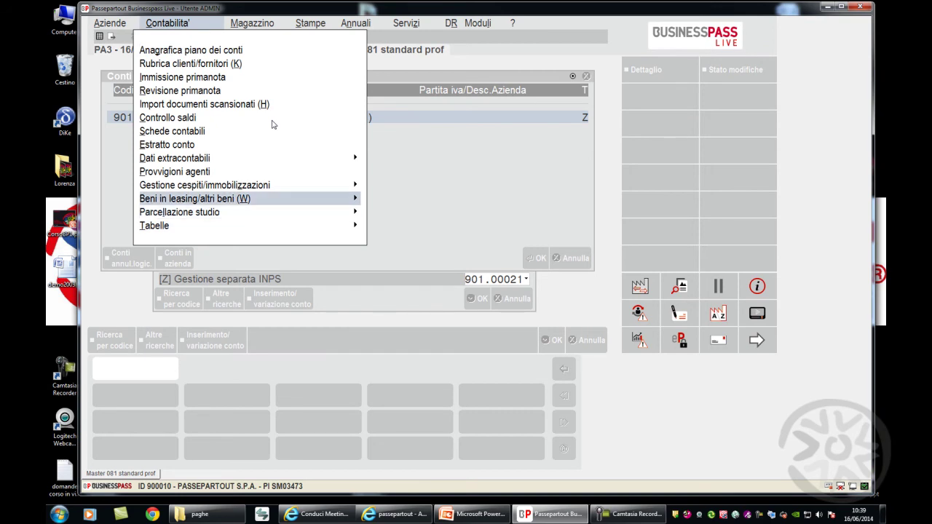
{"action": "key", "text": "Down"}
{"action": "key", "text": "Right"}
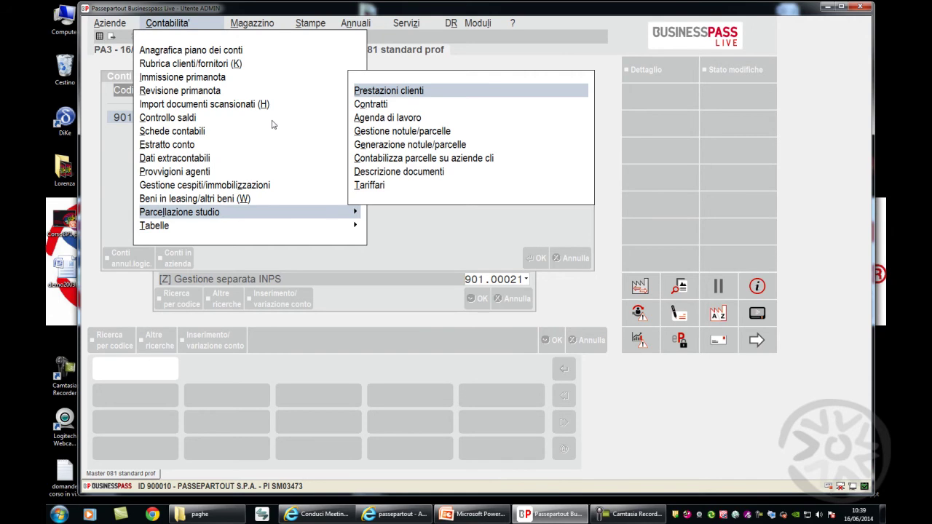
{"action": "key", "text": "Return"}
{"action": "key", "text": "F2"}
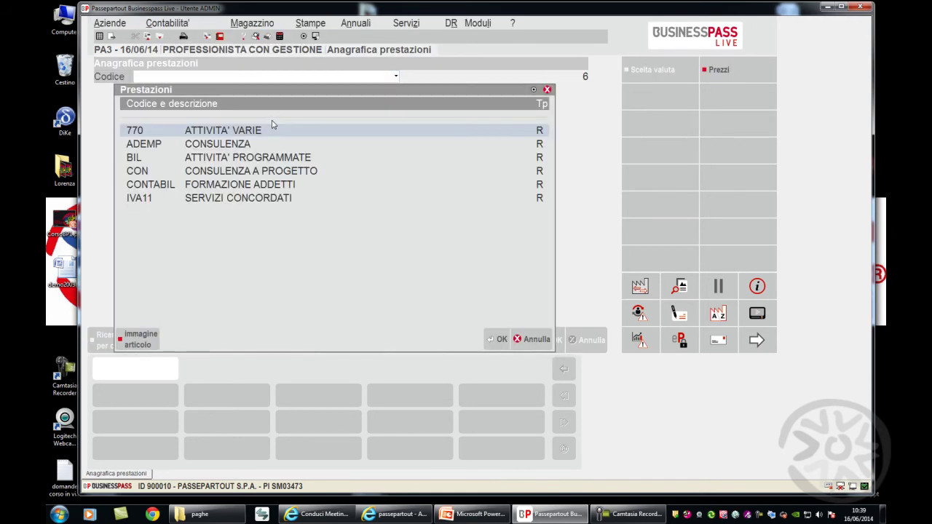
{"action": "key", "text": "Return"}
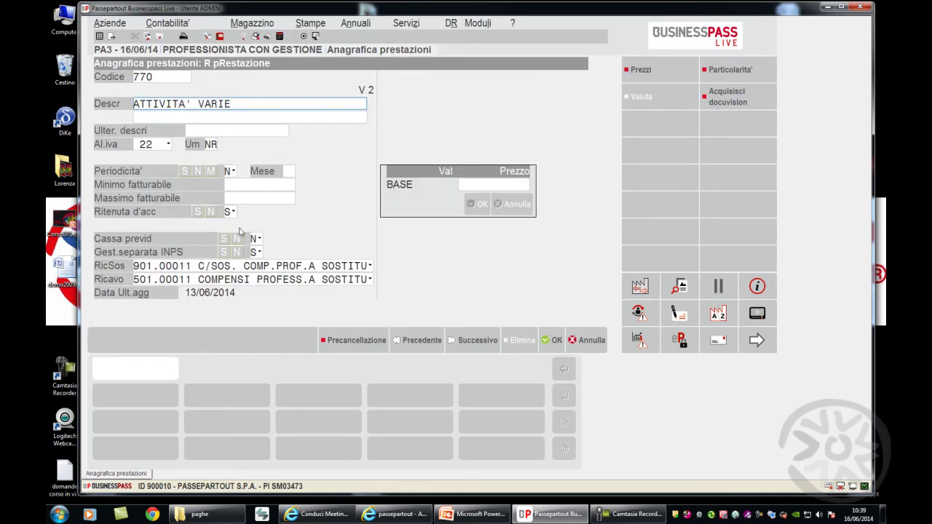
{"action": "left_click", "coordinate": [254, 252]}
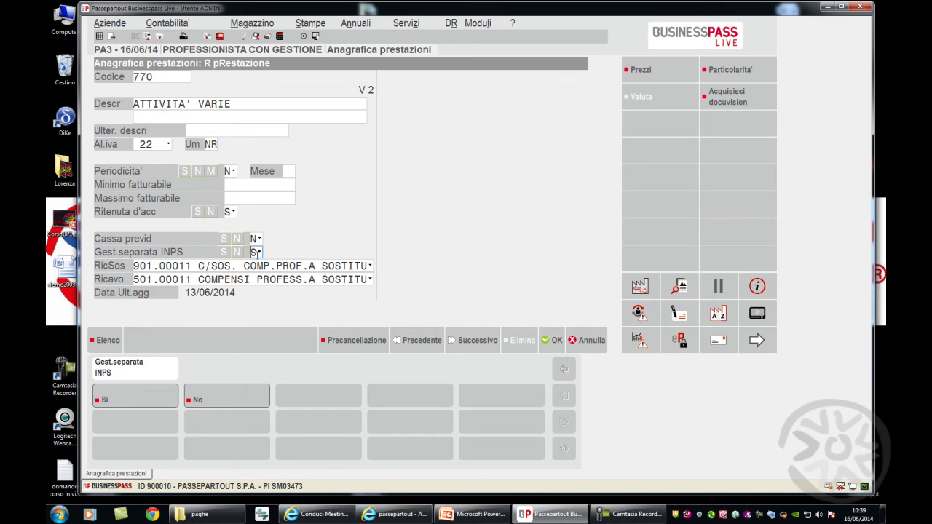
Step: Open Gestione notule/parcelle in the PA3 company for a new document
{"action": "key", "text": "alt+c"}
{"action": "key", "text": "p"}
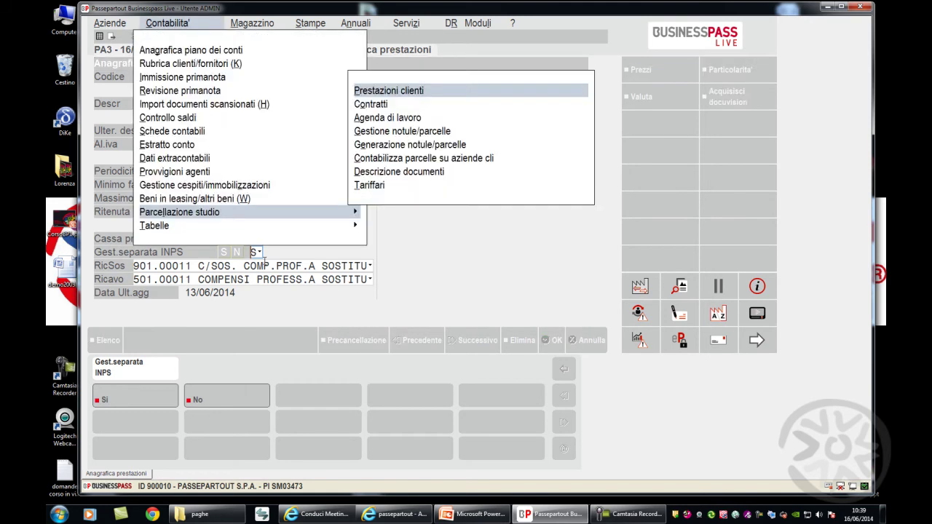
{"action": "key", "text": "Down"}
{"action": "key", "text": "Down"}
{"action": "key", "text": "Down"}
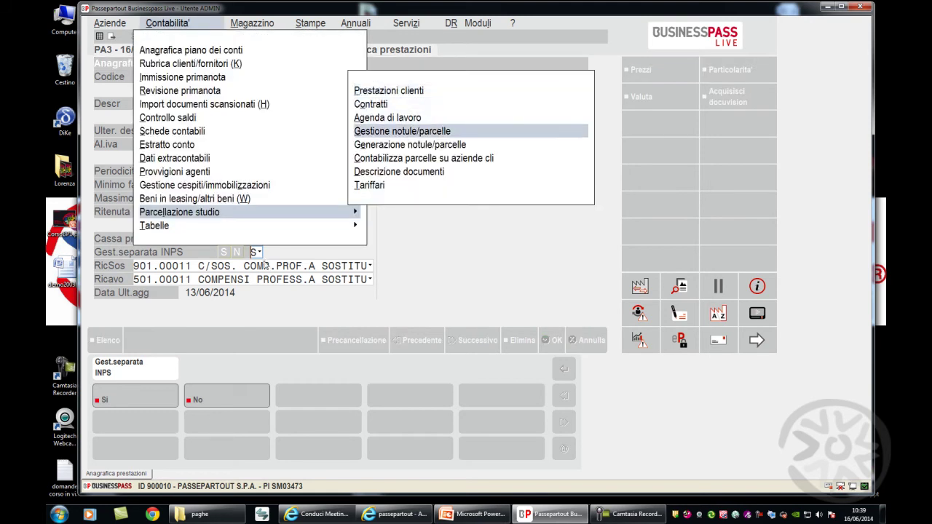
{"action": "key", "text": "Return"}
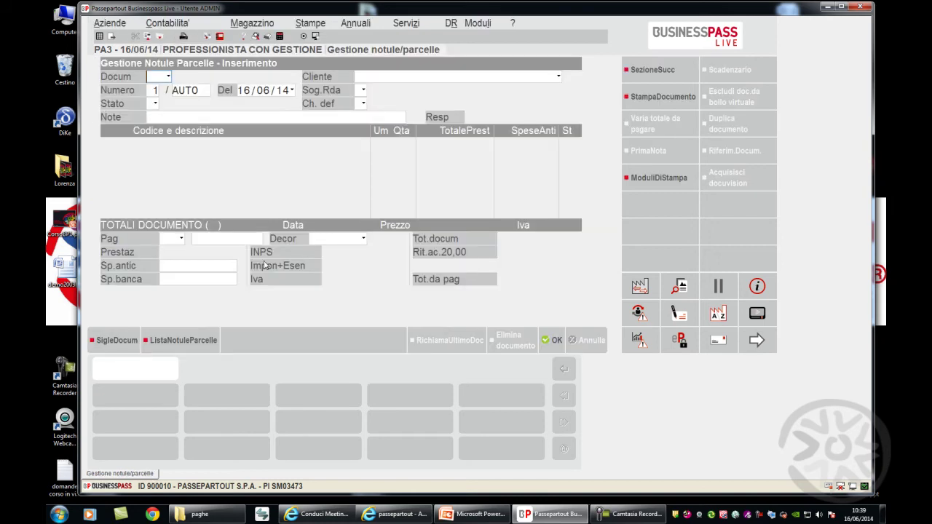
Step: Fill in the header of a new definitive PA parcella for client 301.00004 LORENZA SRL, subject to withholding tax
{"action": "key", "text": "Return"}
{"action": "key", "text": "Return"}
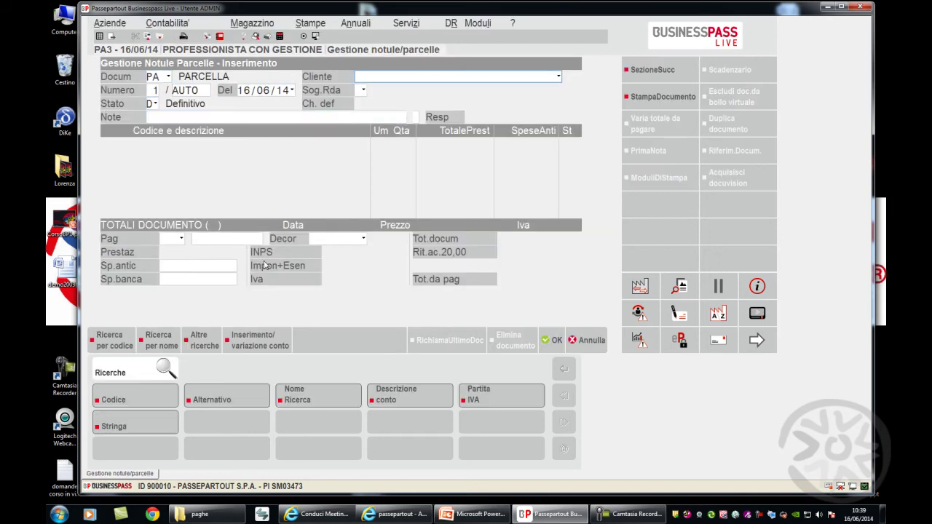
{"action": "key", "text": "Return"}
{"action": "key", "text": "Return"}
{"action": "key", "text": "Return"}
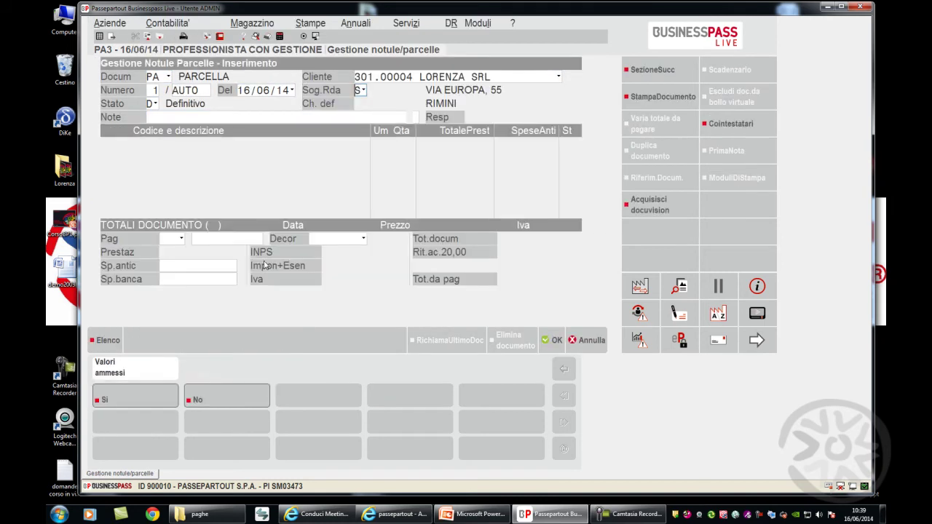
{"action": "key", "text": "Return"}
Step: Add the service 770 ATTIVITA' VARIE to the parcella with quantity 1 and amount 1000
{"action": "key", "text": "F2"}
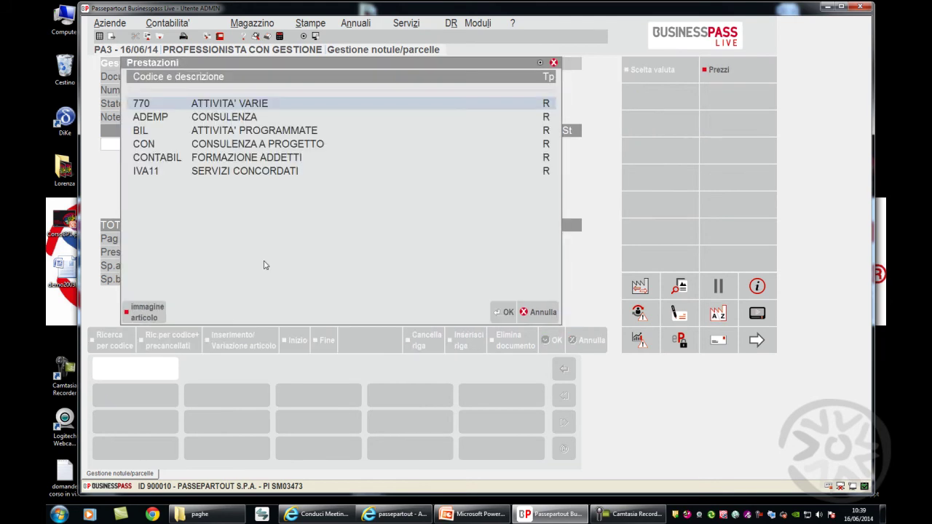
{"action": "key", "text": "Return"}
{"action": "key", "text": "Return"}
{"action": "key", "text": "Return"}
{"action": "type", "text": "1000"}
{"action": "key", "text": "Return"}
{"action": "key", "text": "Return"}
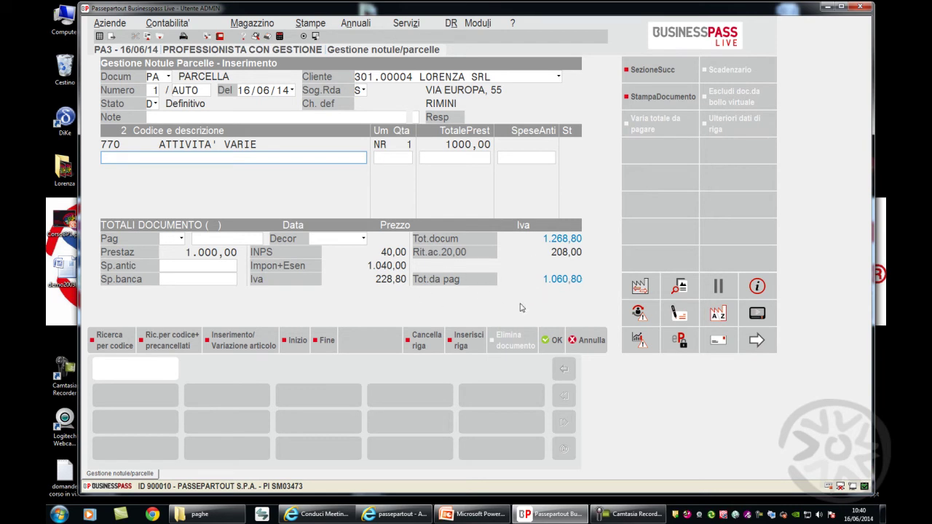
Step: Save the parcella as fully paid through account 102.00001 BANCA, without printing it
{"action": "left_click", "coordinate": [554, 343]}
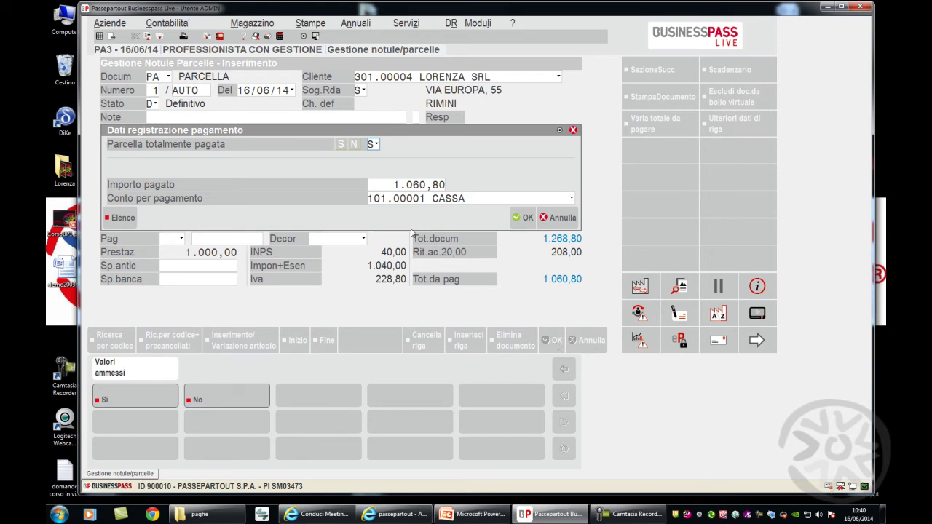
{"action": "left_click", "coordinate": [473, 198]}
{"action": "key", "text": "BackSpace"}
{"action": "key", "text": "BackSpace"}
{"action": "key", "text": "BackSpace"}
{"action": "key", "text": "BackSpace"}
{"action": "key", "text": "BackSpace"}
{"action": "key", "text": "BackSpace"}
{"action": "key", "text": "BackSpace"}
{"action": "key", "text": "BackSpace"}
{"action": "key", "text": "BackSpace"}
{"action": "key", "text": "BackSpace"}
{"action": "key", "text": "BackSpace"}
{"action": "key", "text": "BackSpace"}
{"action": "key", "text": "BackSpace"}
{"action": "key", "text": "BackSpace"}
{"action": "type", "text": "BAN"}
{"action": "key", "text": "Return"}
{"action": "key", "text": "Return"}
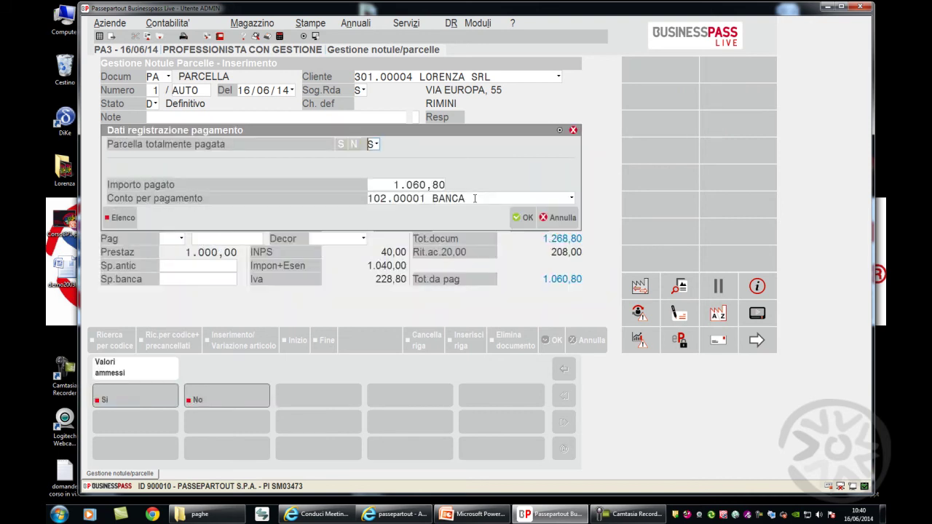
{"action": "left_click", "coordinate": [524, 217]}
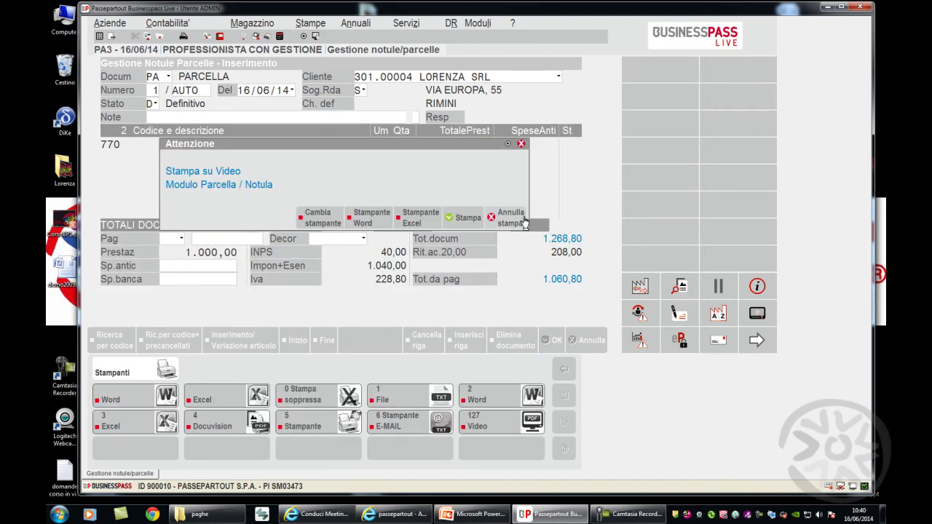
{"action": "left_click", "coordinate": [506, 220]}
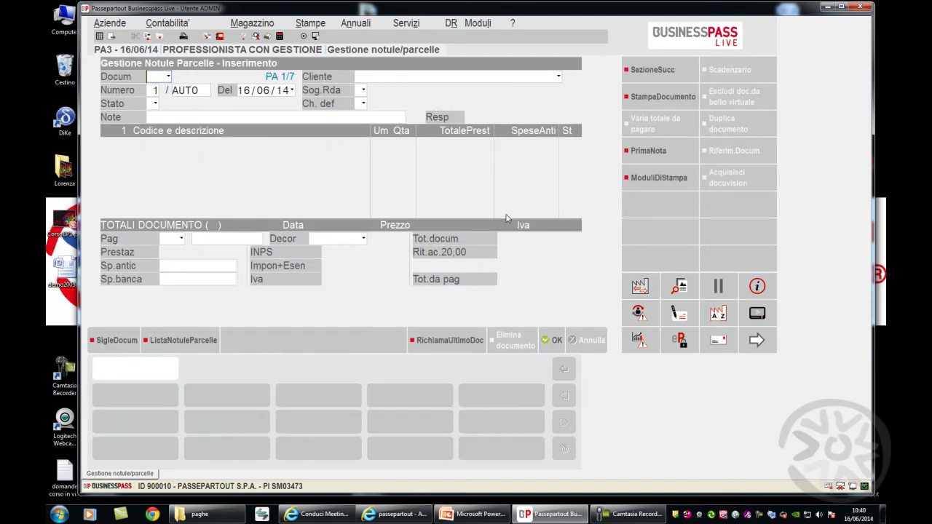
Step: Examine the FE invoice posting and the PG payment posting generated by the parcella, including the 4% contribution line
{"action": "left_click", "coordinate": [646, 154]}
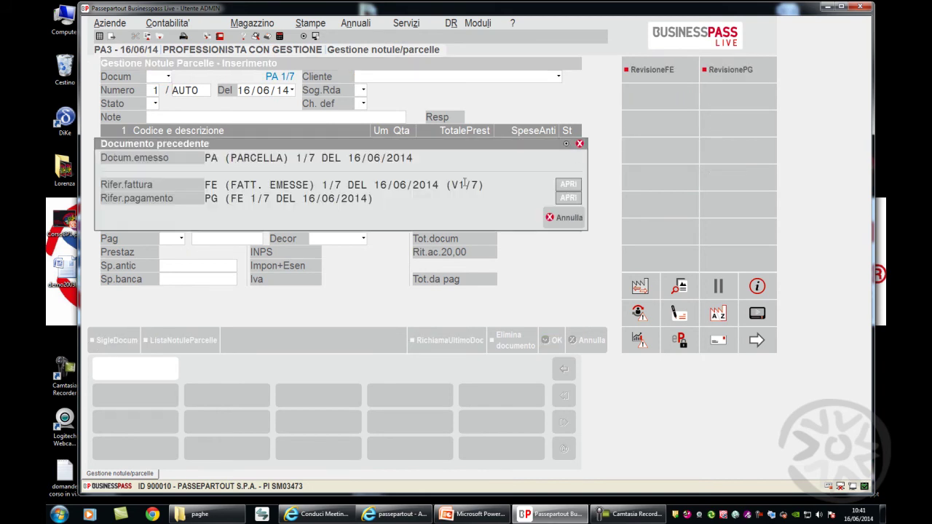
{"action": "left_click", "coordinate": [568, 185]}
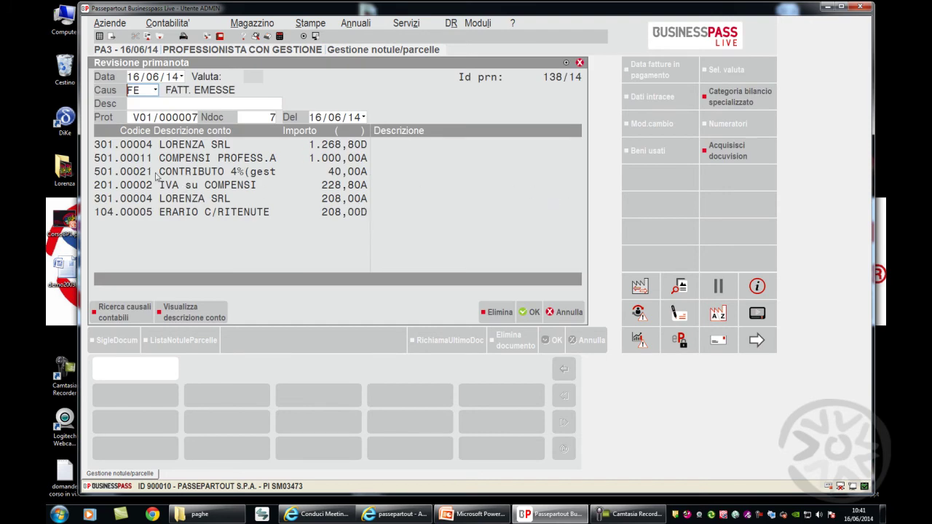
{"action": "left_click", "coordinate": [128, 177]}
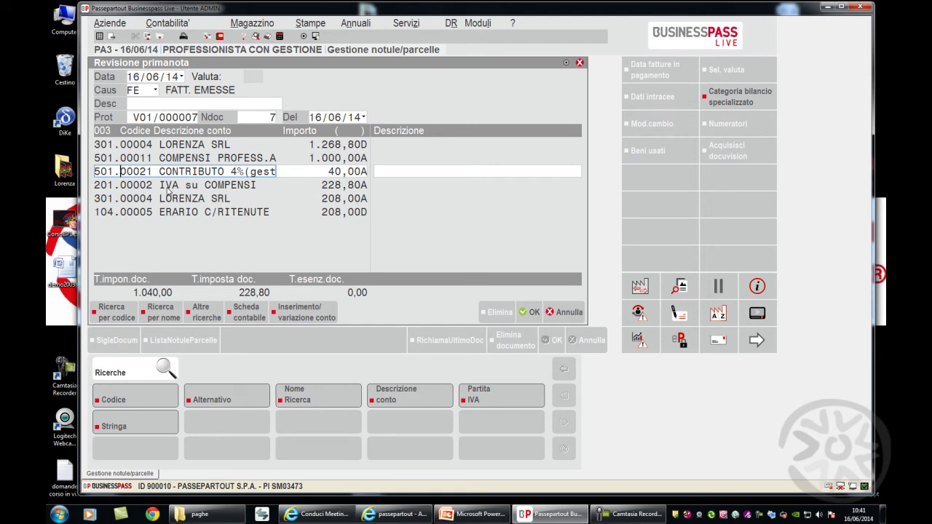
{"action": "left_click", "coordinate": [566, 311]}
{"action": "left_click", "coordinate": [567, 199]}
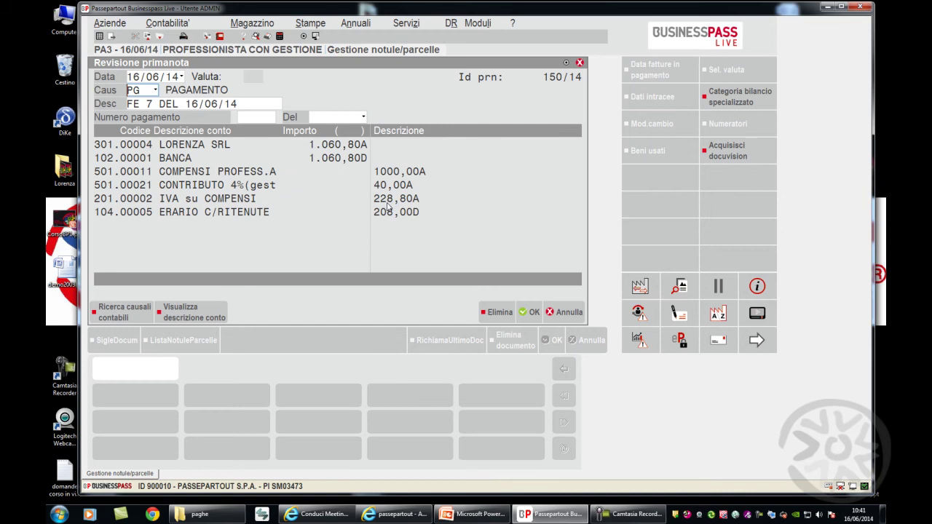
{"action": "left_click", "coordinate": [569, 313]}
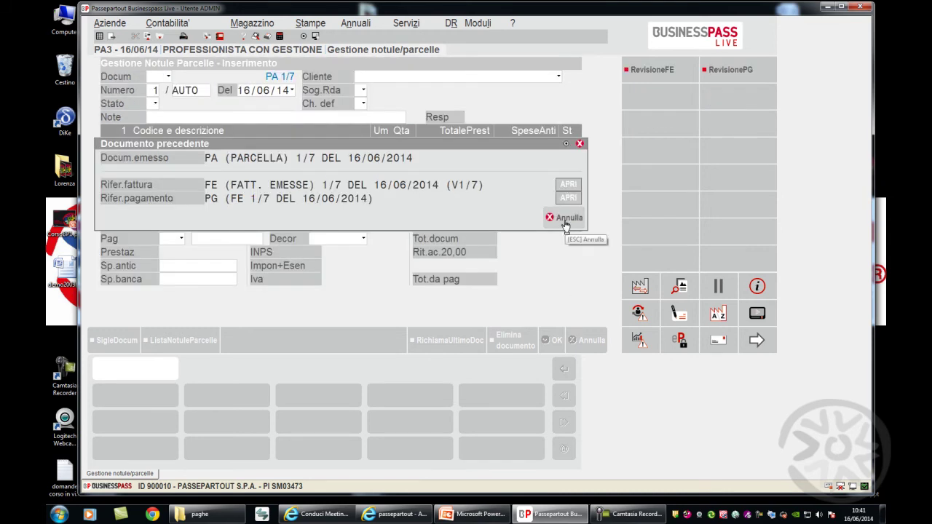
{"action": "left_click", "coordinate": [562, 220]}
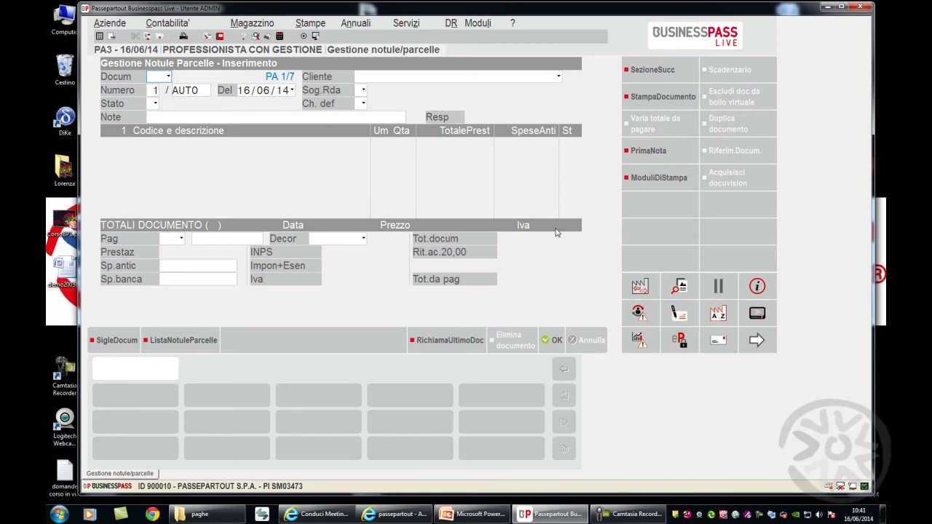
Step: Switch to company PA4
{"action": "key", "text": "alt+c"}
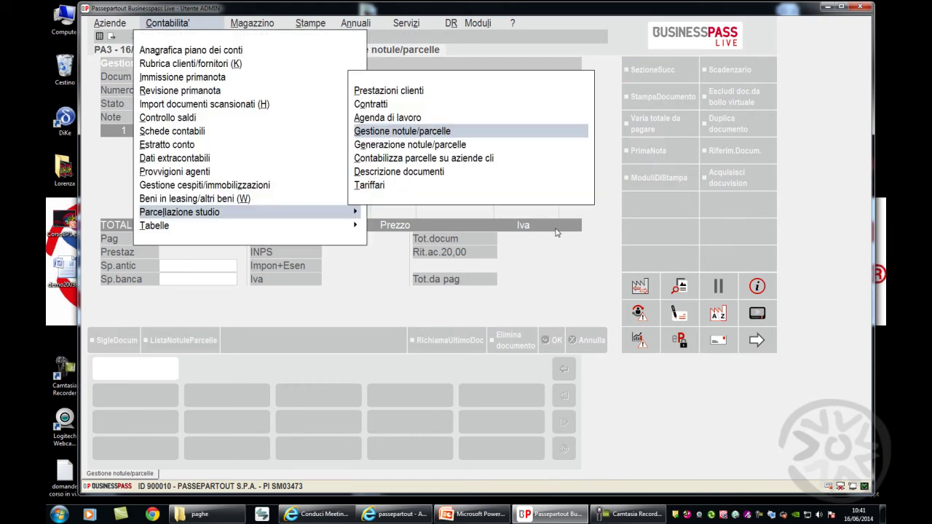
{"action": "key", "text": "Left"}
{"action": "key", "text": "Left"}
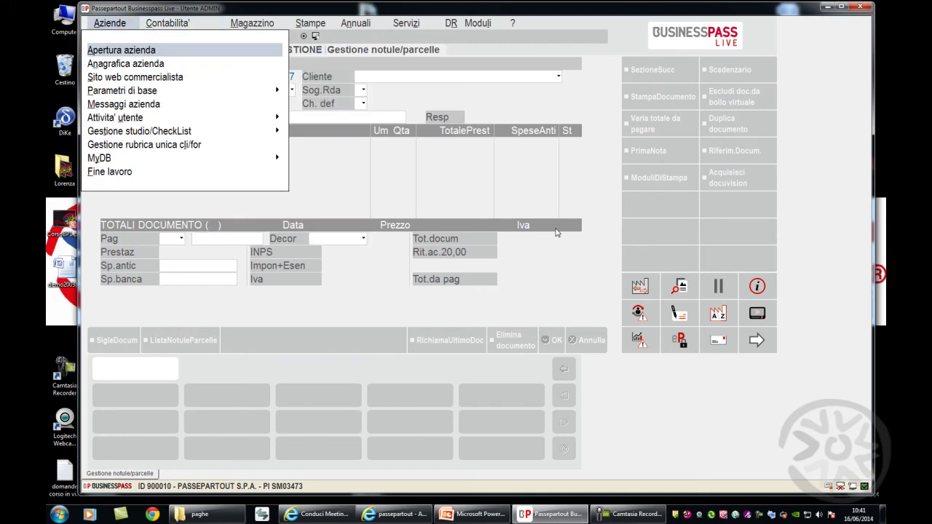
{"action": "key", "text": "Escape"}
{"action": "key", "text": "Escape"}
{"action": "key", "text": "BackSpace"}
{"action": "type", "text": "4"}
{"action": "key", "text": "Return"}
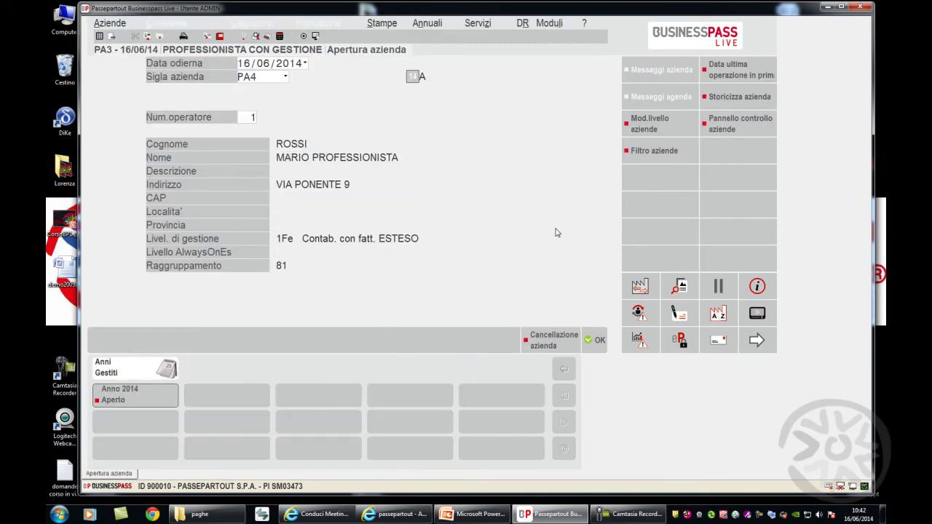
{"action": "key", "text": "F10"}
Step: Open the company master data (Anagrafica azienda) of PA4
{"action": "key", "text": "Right"}
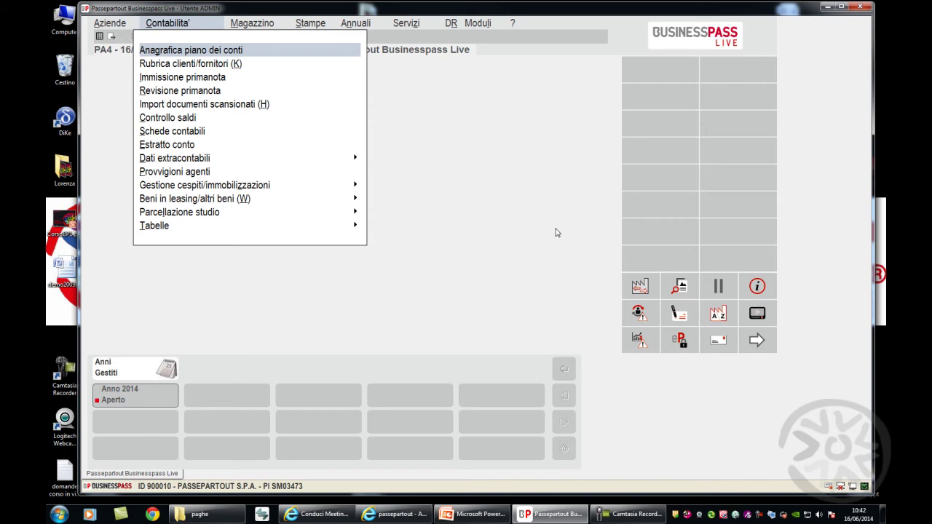
{"action": "key", "text": "Right"}
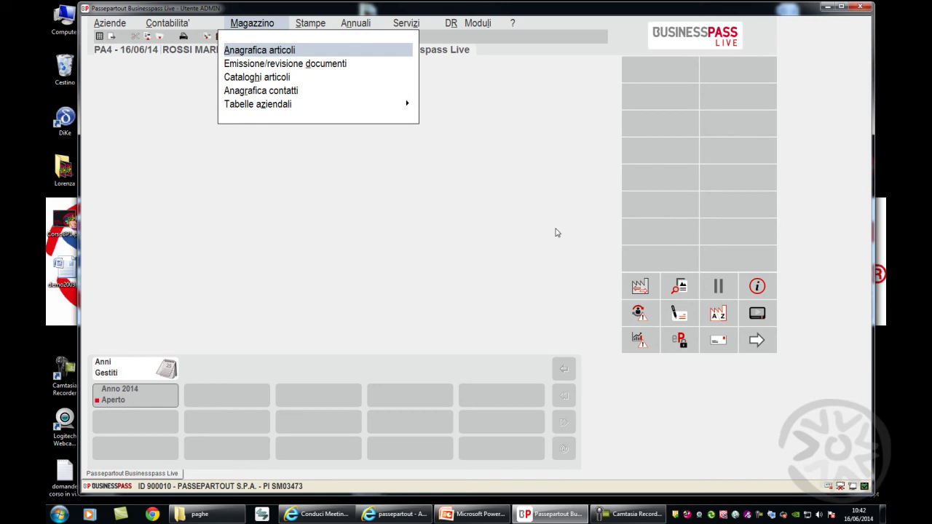
{"action": "key", "text": "Left"}
{"action": "key", "text": "Left"}
{"action": "key", "text": "Down"}
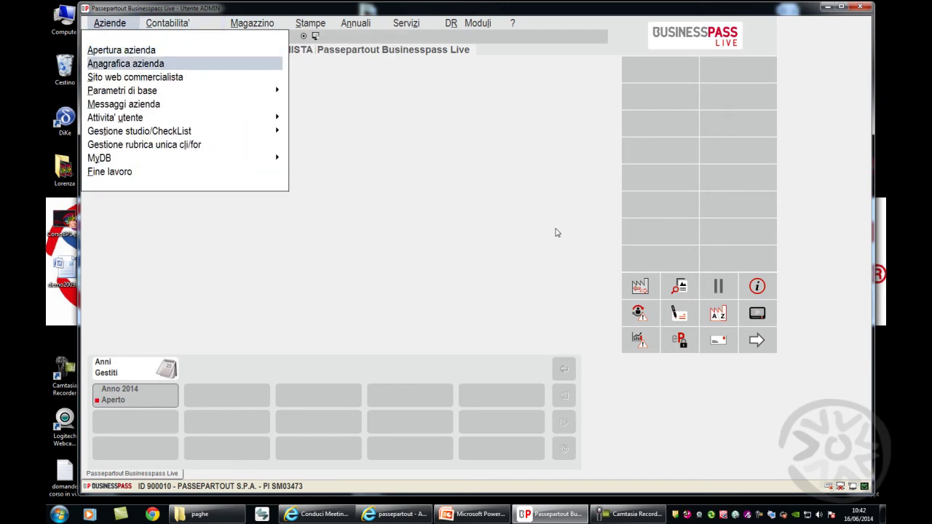
{"action": "key", "text": "Return"}
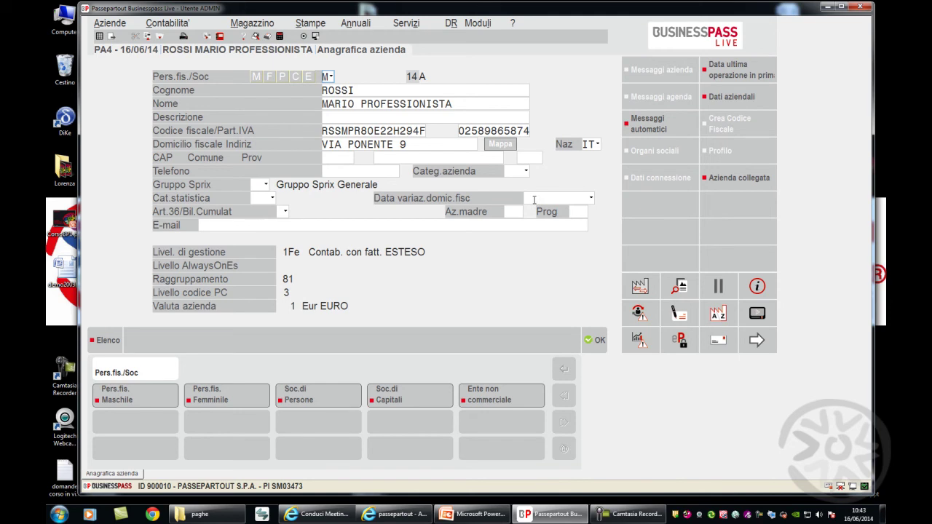
Step: Check the Trasmittente fattura elettronica PA settings in the company data, leaving them without saving
{"action": "left_click", "coordinate": [728, 101]}
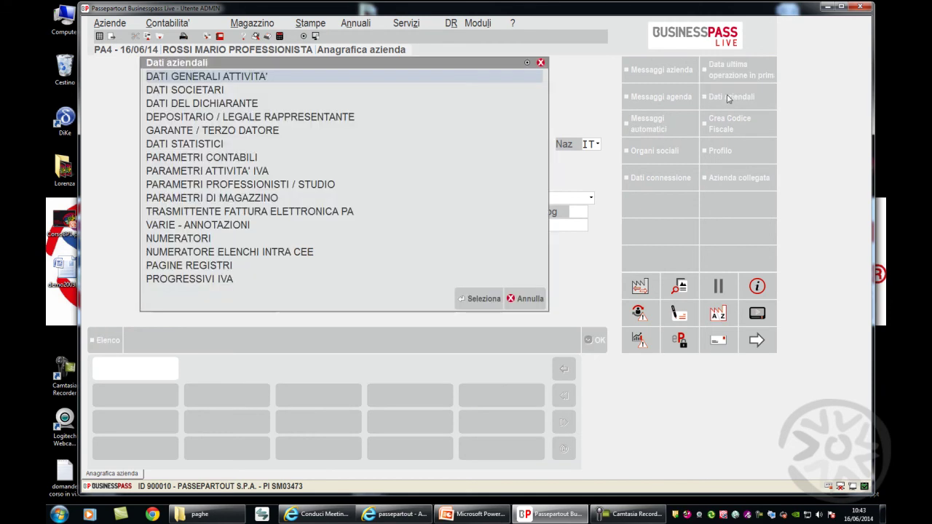
{"action": "key", "text": "Down"}
{"action": "key", "text": "Down"}
{"action": "key", "text": "Down"}
{"action": "key", "text": "Down"}
{"action": "key", "text": "Down"}
{"action": "key", "text": "Down"}
{"action": "key", "text": "Down"}
{"action": "key", "text": "Down"}
{"action": "key", "text": "Down"}
{"action": "key", "text": "Down"}
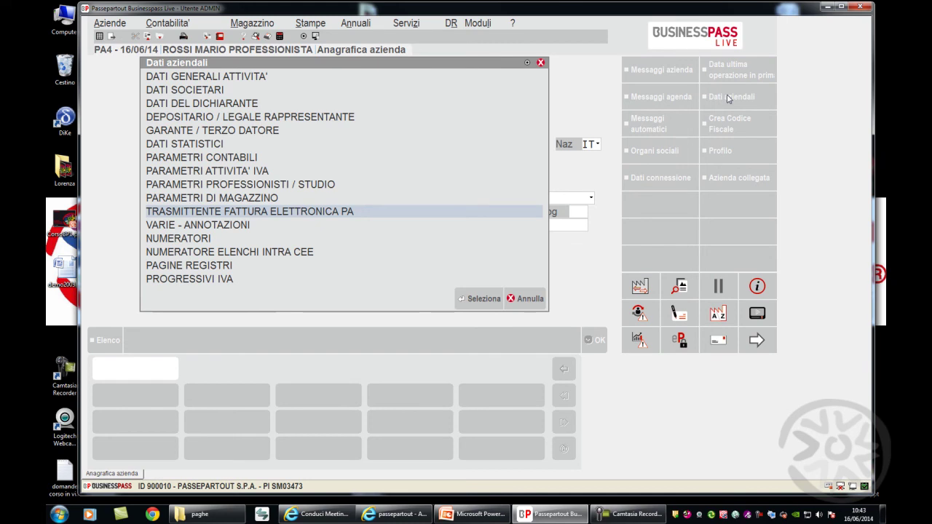
{"action": "key", "text": "Return"}
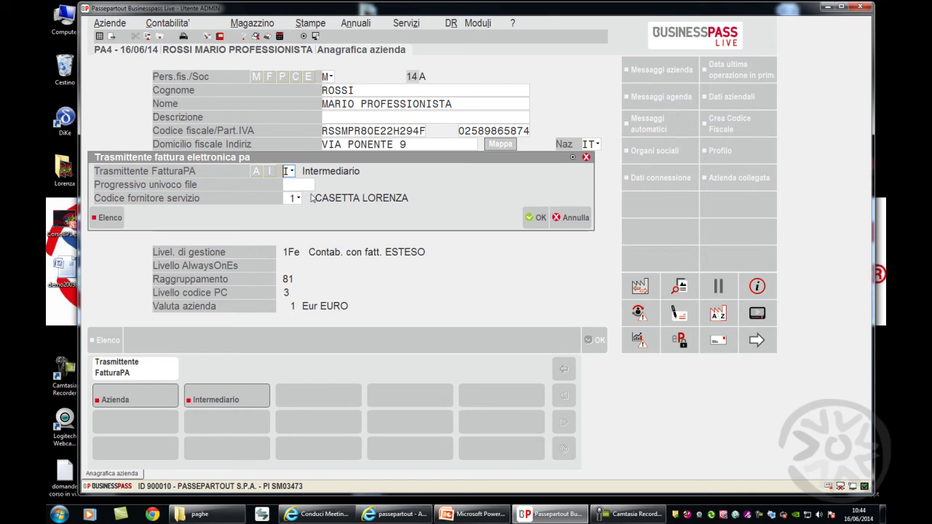
{"action": "left_click", "coordinate": [582, 220]}
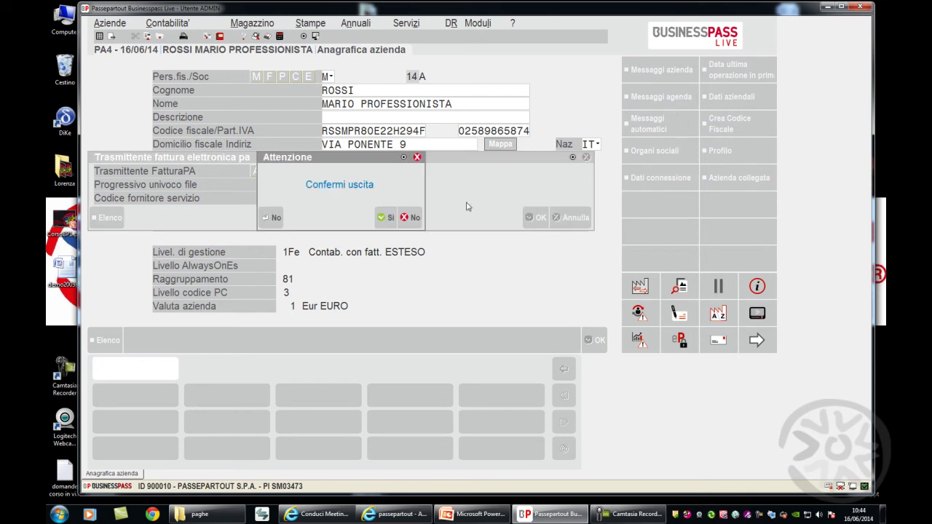
{"action": "left_click", "coordinate": [385, 217]}
Step: Examine the FatturaPA country and unique file progressive on page 3 of the first intermediary in Intermed/fornitori servizio telematico
{"action": "left_click", "coordinate": [113, 24]}
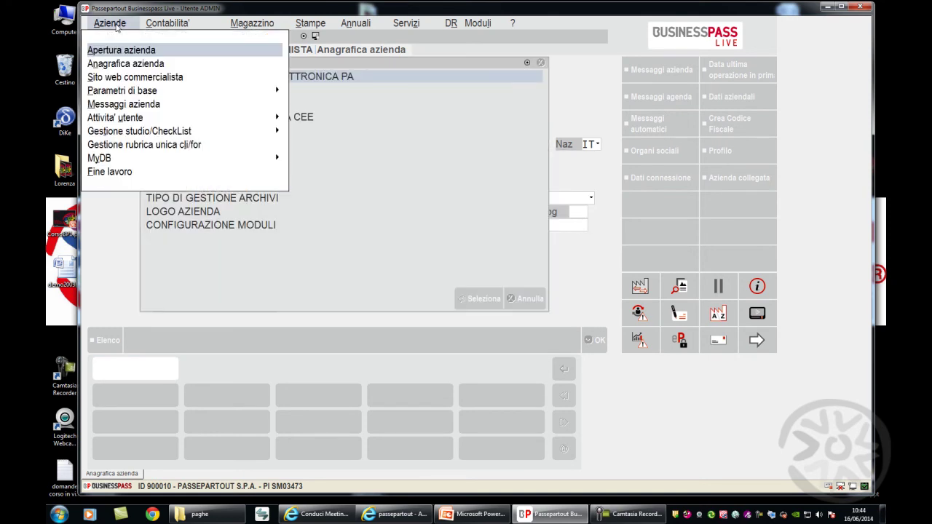
{"action": "mouse_move", "coordinate": [137, 93]}
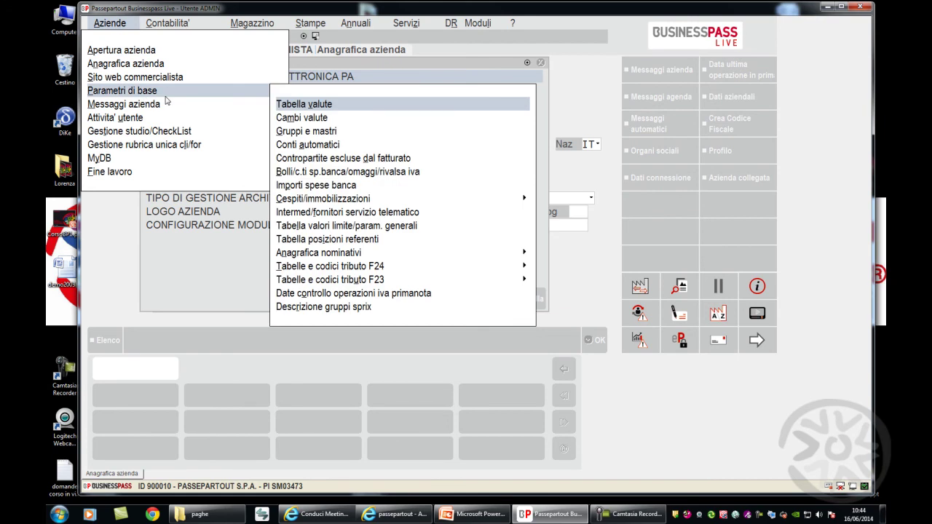
{"action": "key", "text": "Up"}
{"action": "key", "text": "Up"}
{"action": "key", "text": "Up"}
{"action": "key", "text": "Up"}
{"action": "key", "text": "Up"}
{"action": "key", "text": "Up"}
{"action": "key", "text": "Up"}
{"action": "key", "text": "Up"}
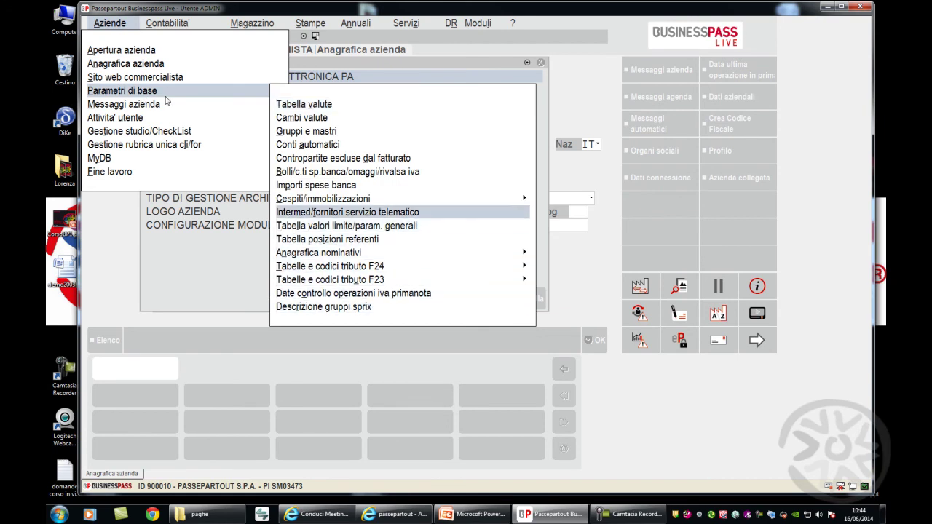
{"action": "key", "text": "Return"}
{"action": "key", "text": "Return"}
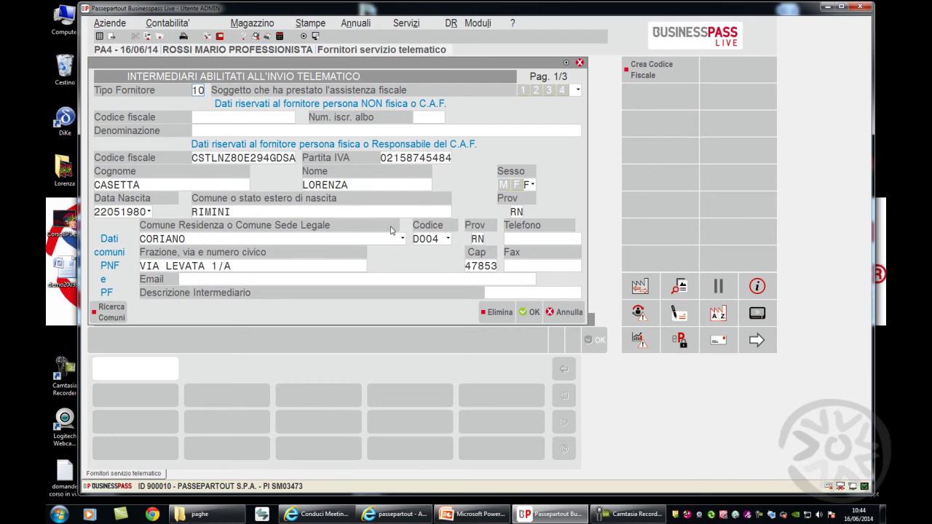
{"action": "key", "text": "Page_Down"}
{"action": "key", "text": "Page_Down"}
{"action": "left_click", "coordinate": [468, 211]}
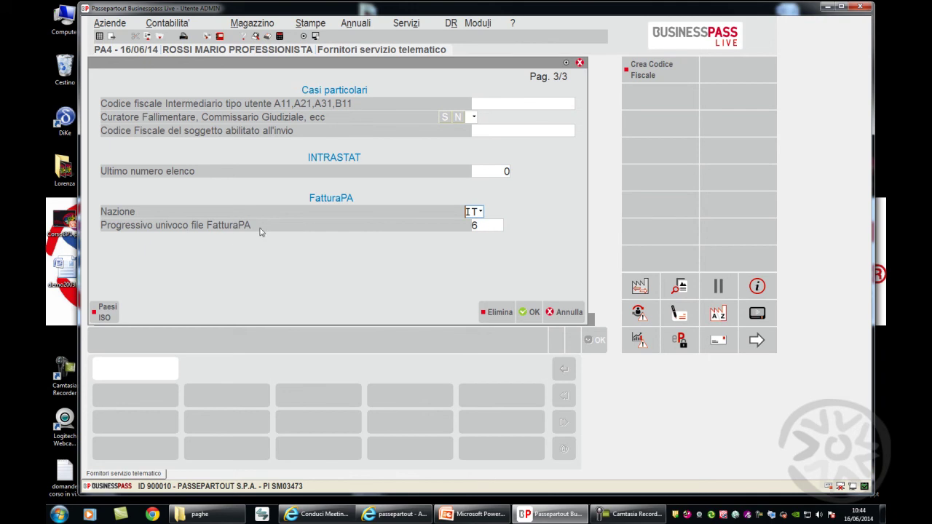
{"action": "left_click", "coordinate": [570, 318]}
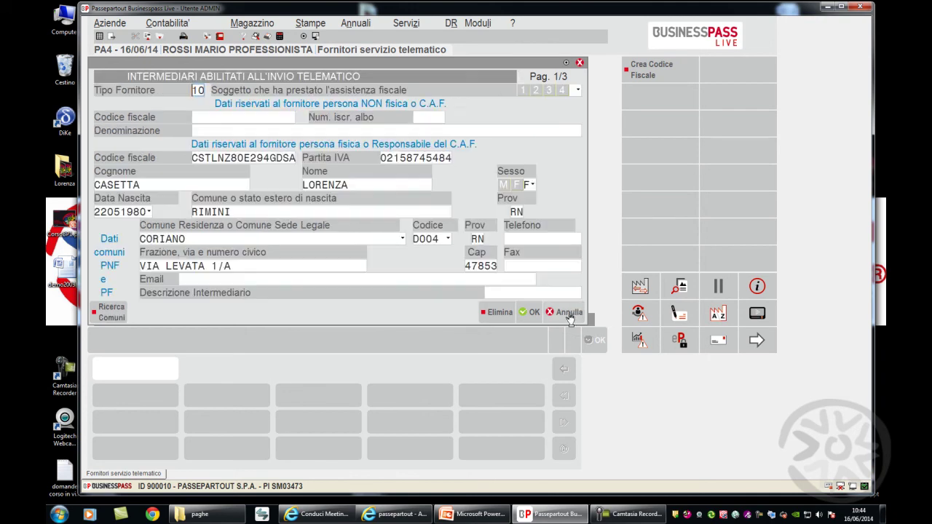
{"action": "left_click", "coordinate": [563, 313]}
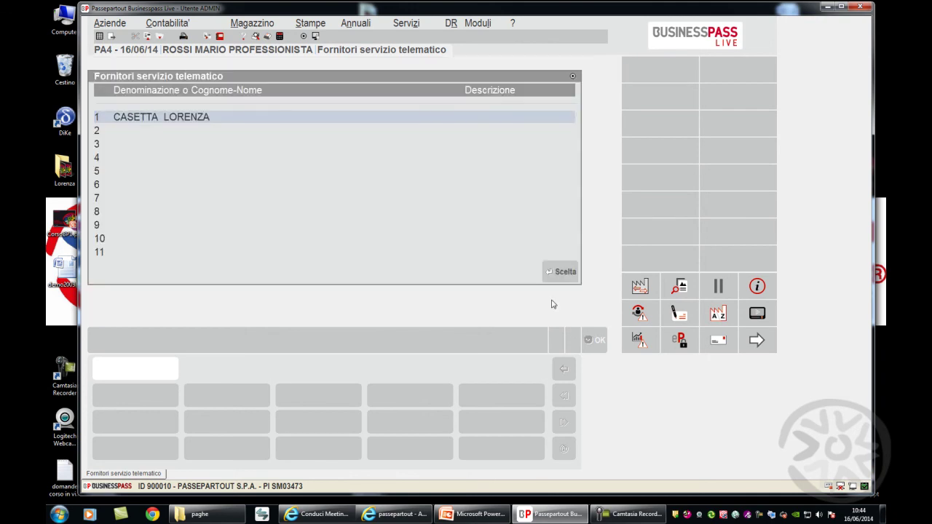
Step: Open the Dati aziendali list in the company master data (Anagrafica azienda) of PA4
{"action": "key", "text": "alt+a"}
{"action": "key", "text": "Right"}
{"action": "key", "text": "Left"}
{"action": "key", "text": "Down"}
{"action": "key", "text": "Return"}
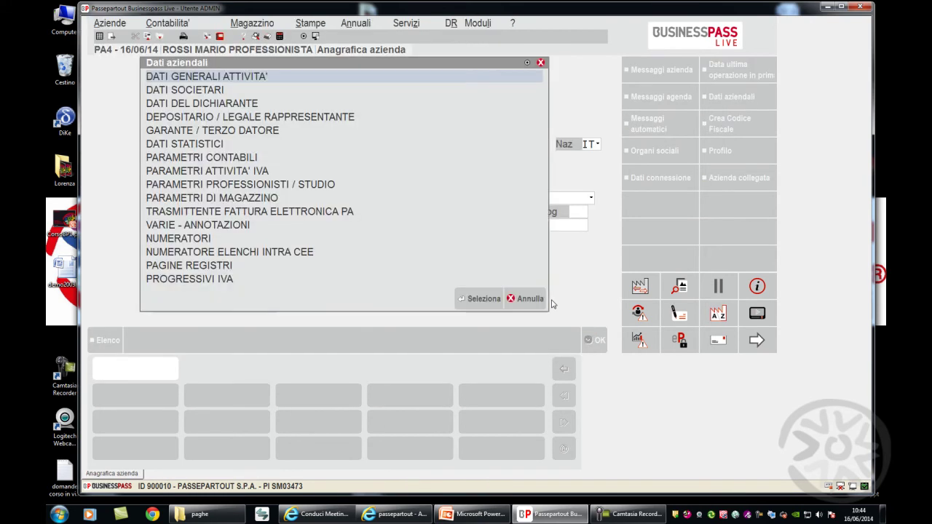
Step: Check the per-series numbering of the Vendite documents in Numeratori, leaving the table without saving
{"action": "key", "text": "Down"}
{"action": "key", "text": "Down"}
{"action": "key", "text": "Down"}
{"action": "key", "text": "Down"}
{"action": "key", "text": "Down"}
{"action": "key", "text": "Down"}
{"action": "key", "text": "Down"}
{"action": "key", "text": "Down"}
{"action": "key", "text": "Down"}
{"action": "key", "text": "Down"}
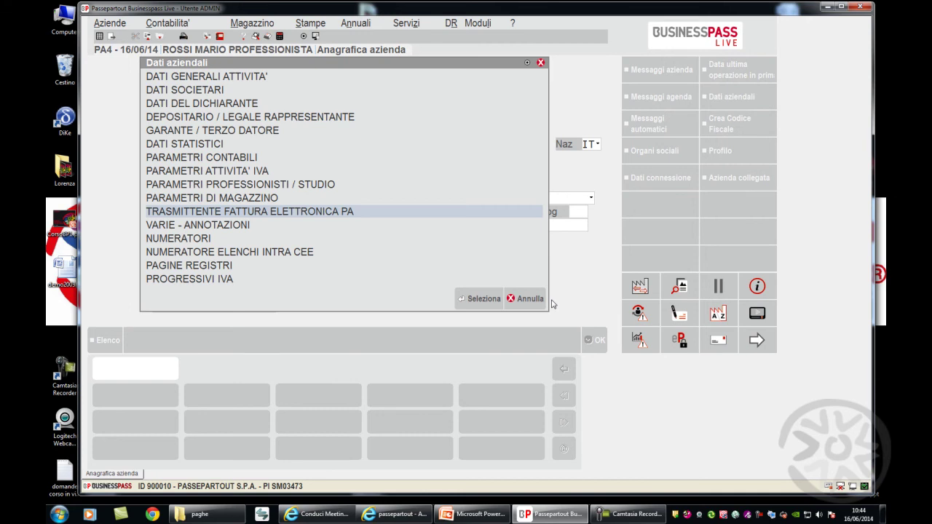
{"action": "key", "text": "Down"}
{"action": "key", "text": "Down"}
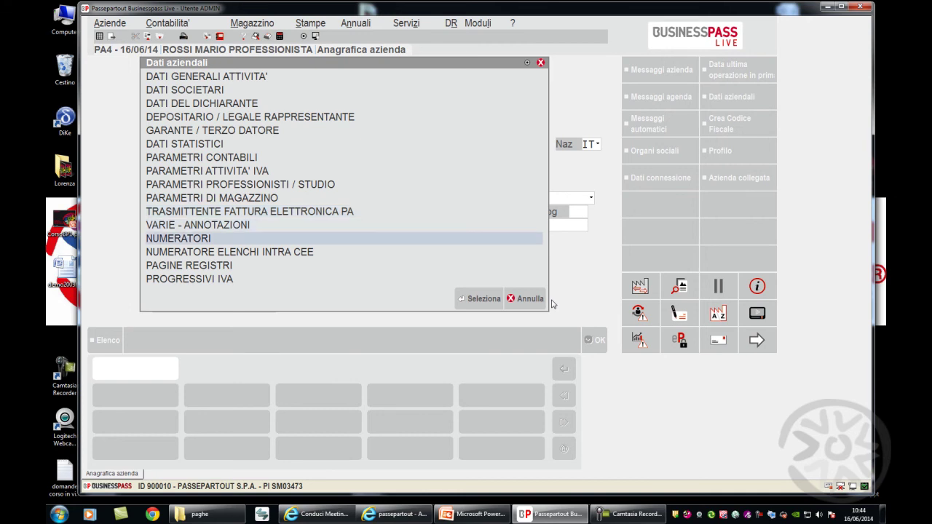
{"action": "key", "text": "Return"}
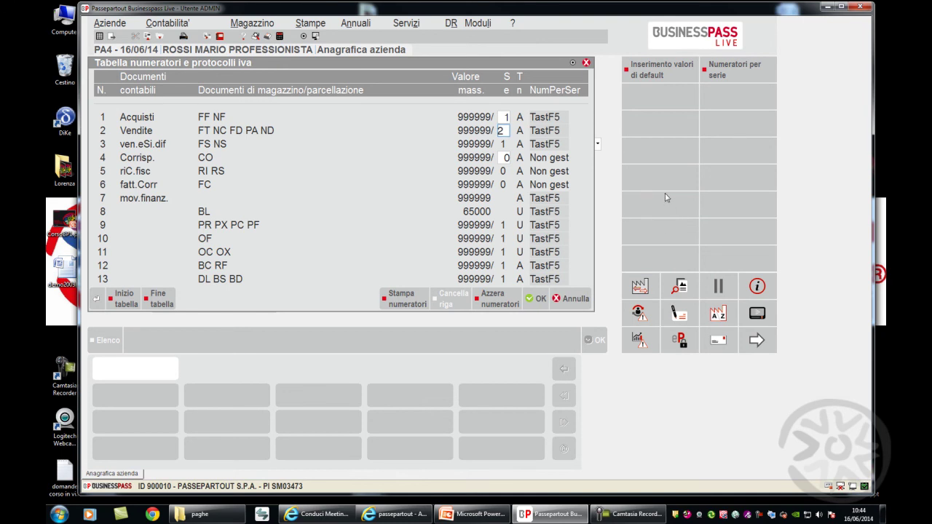
{"action": "key", "text": "F5"}
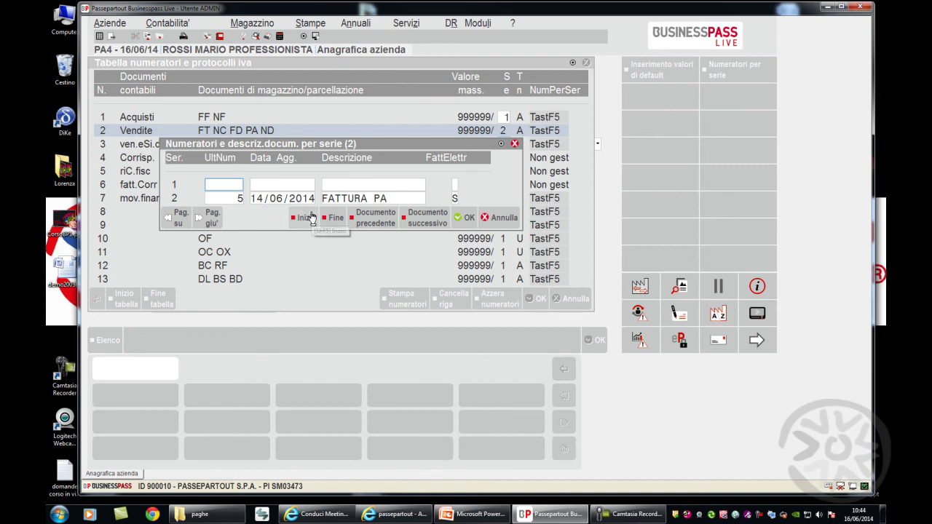
{"action": "key", "text": "Escape"}
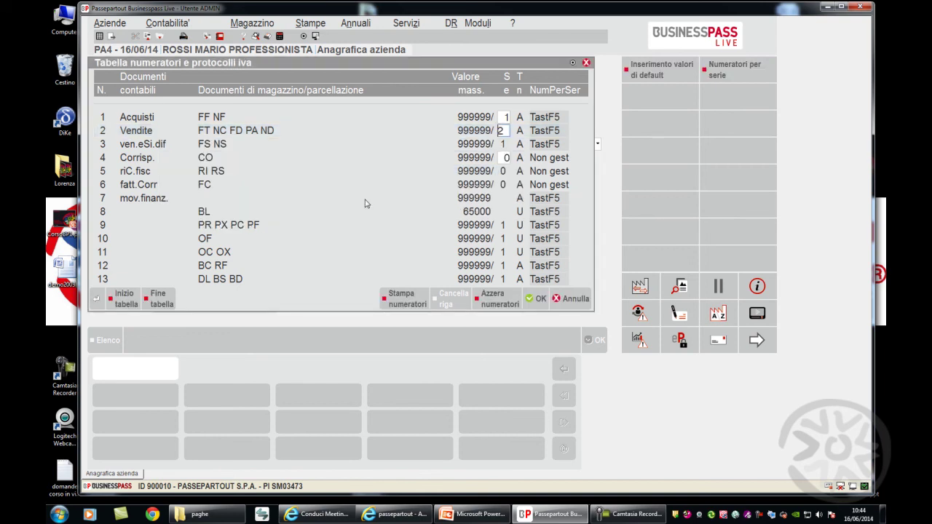
{"action": "key", "text": "Escape"}
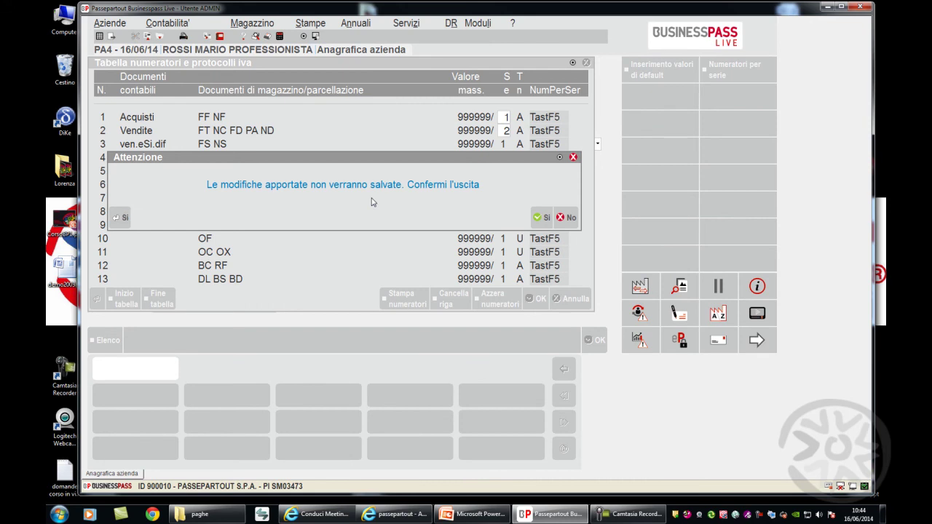
{"action": "key", "text": "Return"}
Step: Open the Parametri professionisti / studio section of the company data
{"action": "key", "text": "Up"}
{"action": "key", "text": "Up"}
{"action": "key", "text": "Up"}
{"action": "key", "text": "Up"}
{"action": "key", "text": "Up"}
{"action": "key", "text": "Up"}
{"action": "key", "text": "Up"}
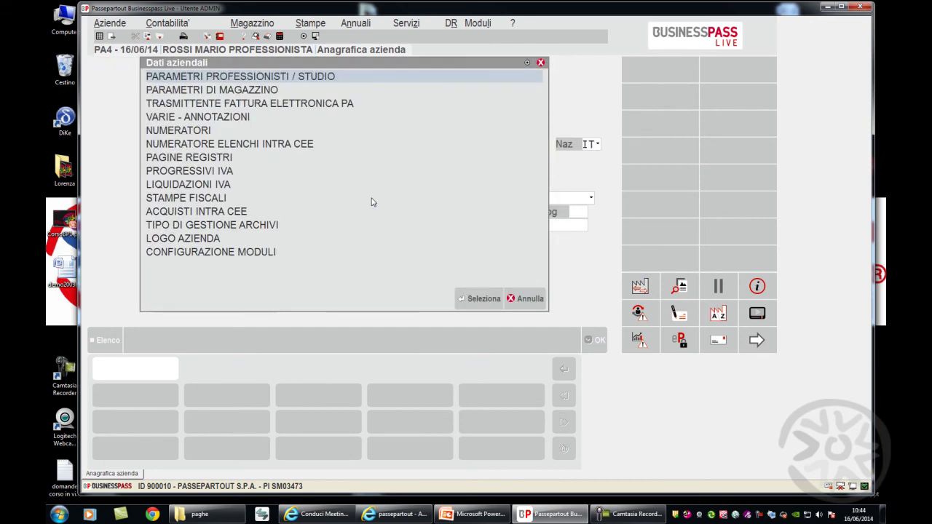
{"action": "key", "text": "Up"}
{"action": "key", "text": "Up"}
{"action": "key", "text": "Down"}
{"action": "key", "text": "Down"}
{"action": "key", "text": "Down"}
{"action": "key", "text": "Down"}
{"action": "key", "text": "Down"}
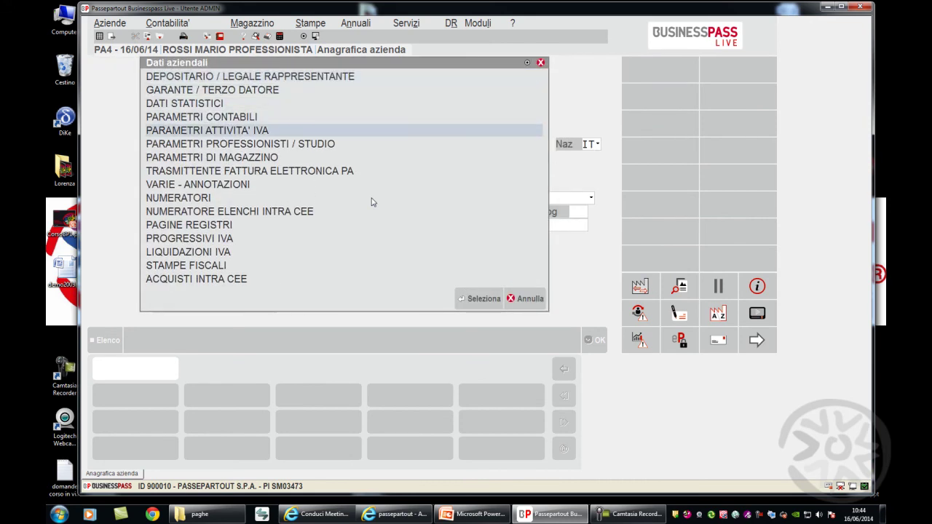
{"action": "key", "text": "Return"}
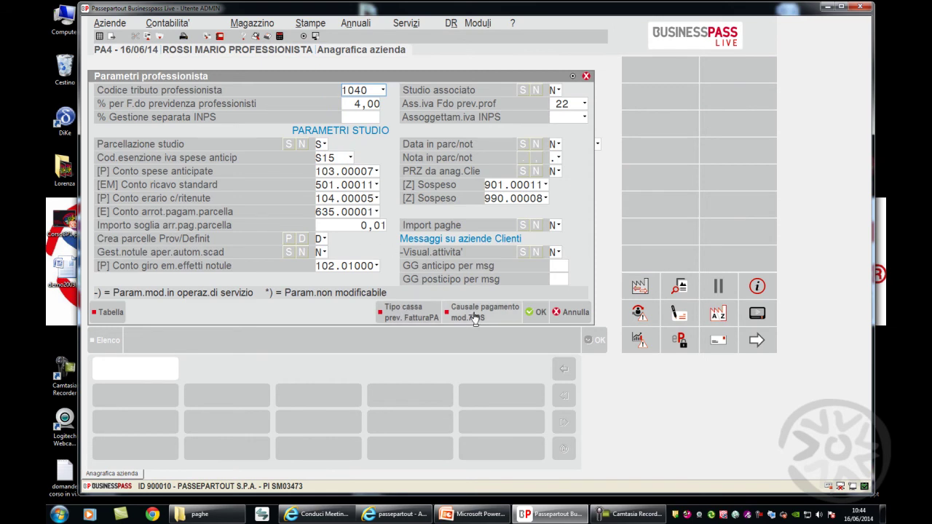
Step: Check the Tipo cassa previdenza FatturaPA and Causale pagamento mod.770S settings, cancelling out of both
{"action": "left_click", "coordinate": [404, 316]}
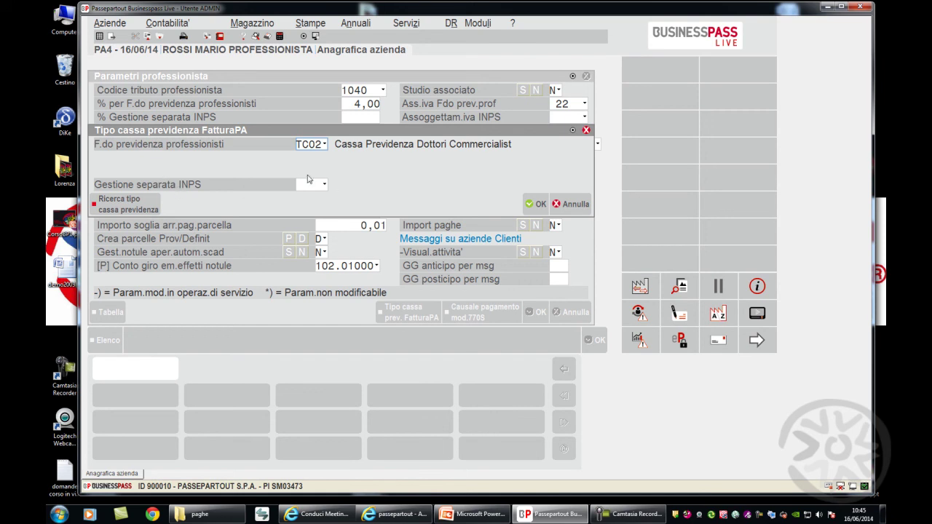
{"action": "left_click", "coordinate": [572, 207]}
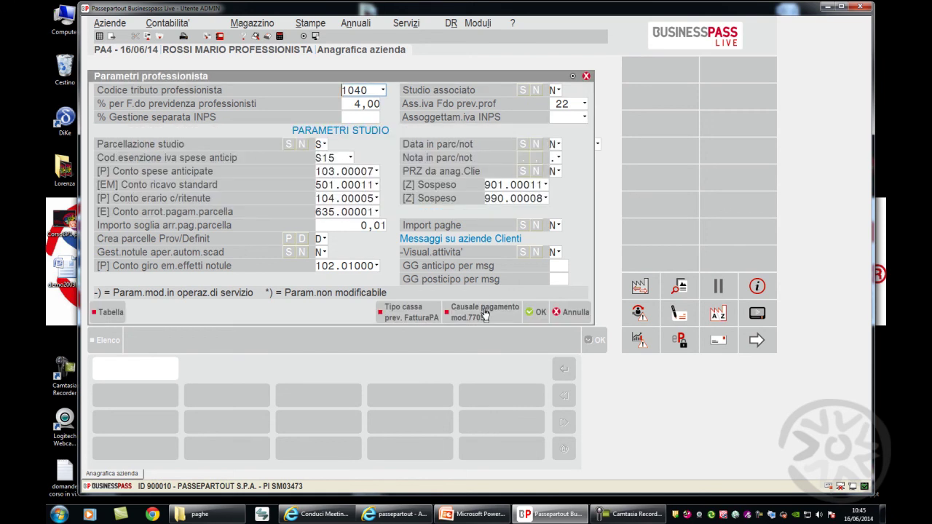
{"action": "left_click", "coordinate": [480, 314]}
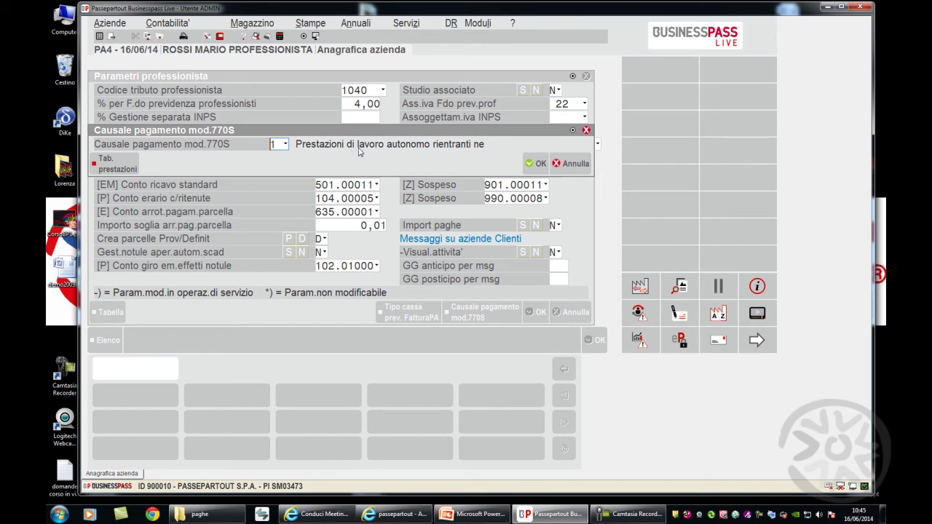
{"action": "left_click", "coordinate": [567, 164]}
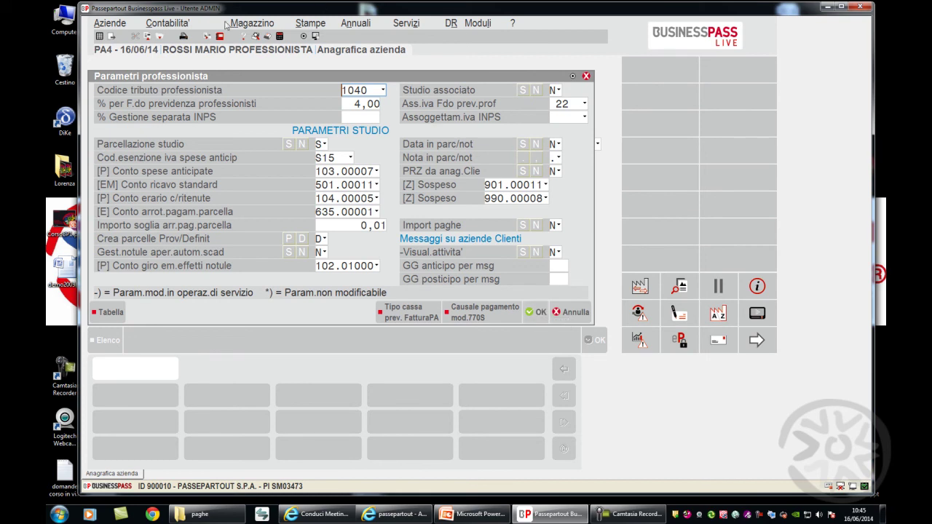
Step: Open the Ufficio del Ministero della Giustizia customer record in Rubrica clienti/fornitori and check its C.Ufficio PA and Fatt.PA fields
{"action": "left_click", "coordinate": [176, 23]}
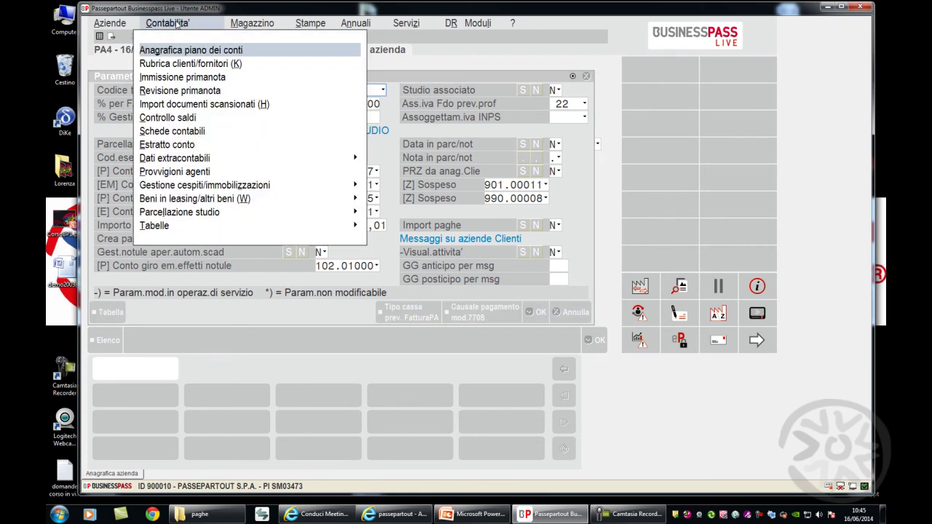
{"action": "left_click", "coordinate": [183, 65]}
{"action": "key", "text": "Return"}
{"action": "key", "text": "Return"}
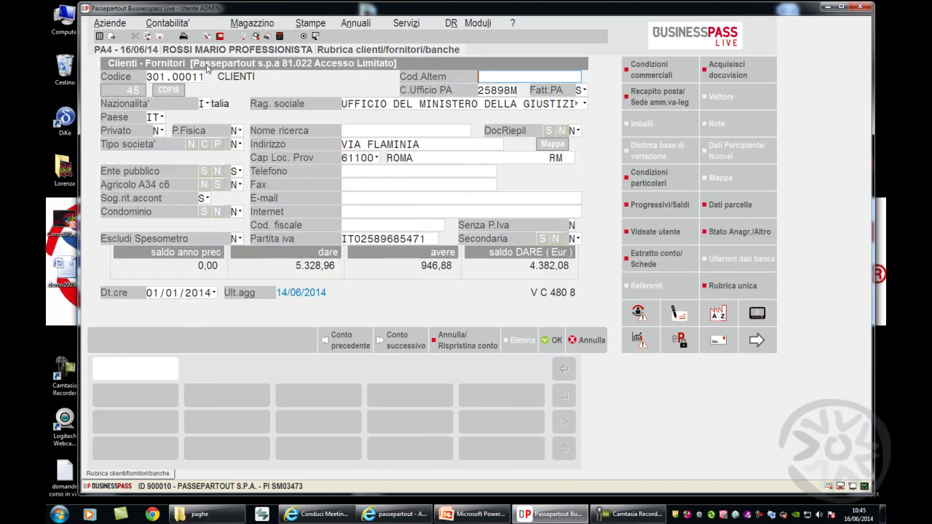
{"action": "left_click", "coordinate": [514, 91]}
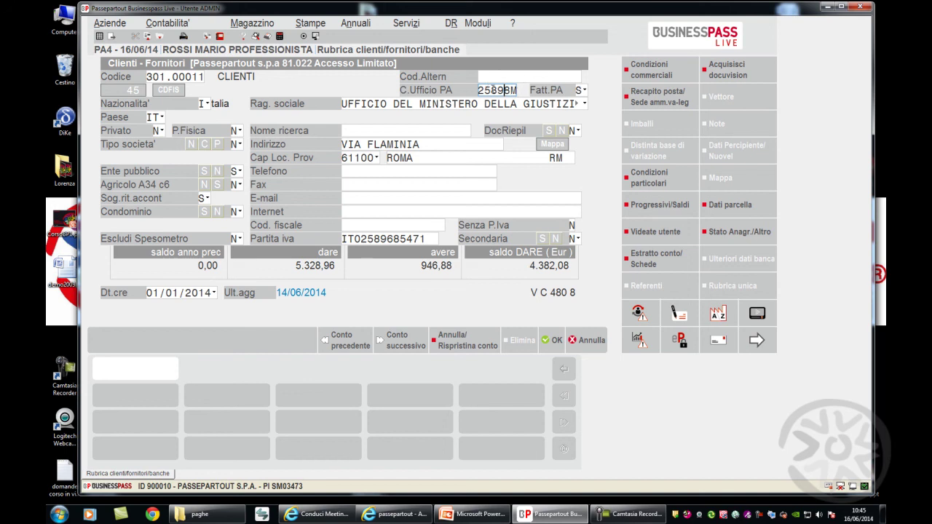
{"action": "left_click", "coordinate": [580, 89]}
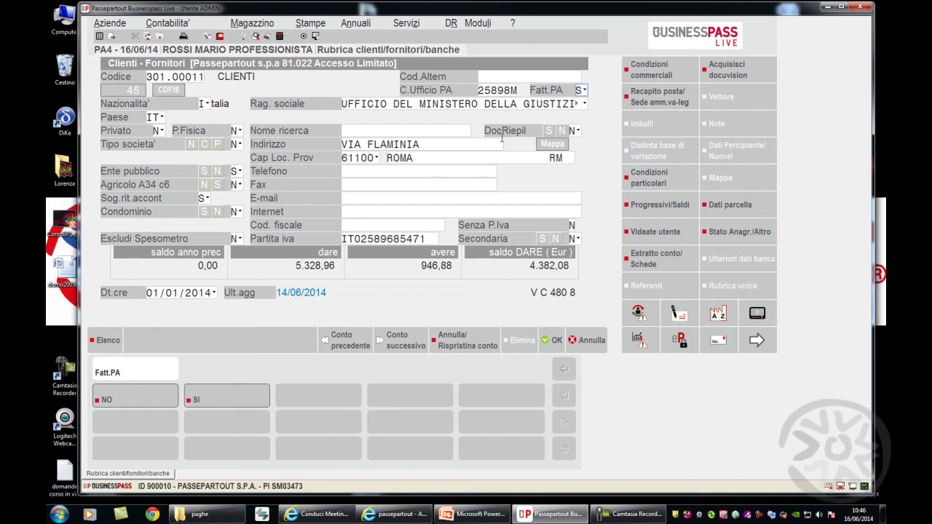
Step: Check the FatturaPA format and Sezionale iva under the customer's Condizioni commerciali, and leave the customer record
{"action": "left_click", "coordinate": [652, 78]}
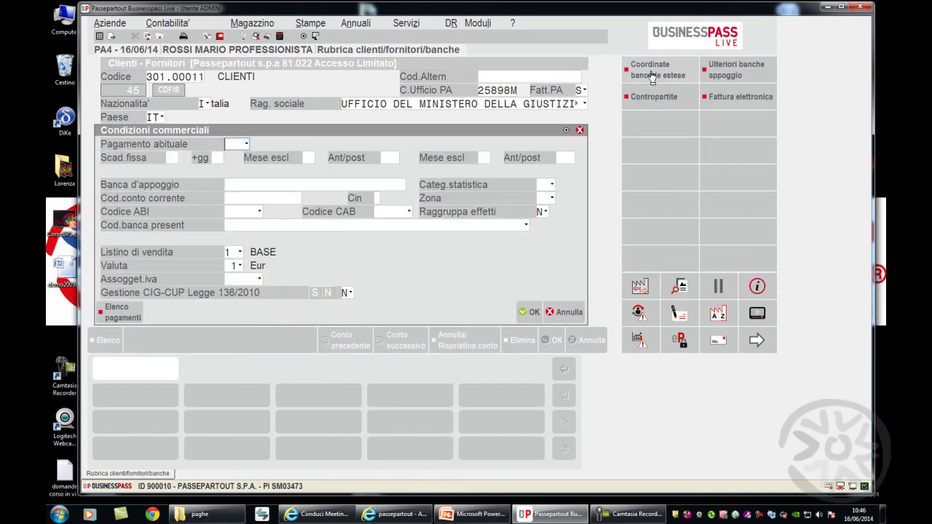
{"action": "left_click", "coordinate": [737, 102]}
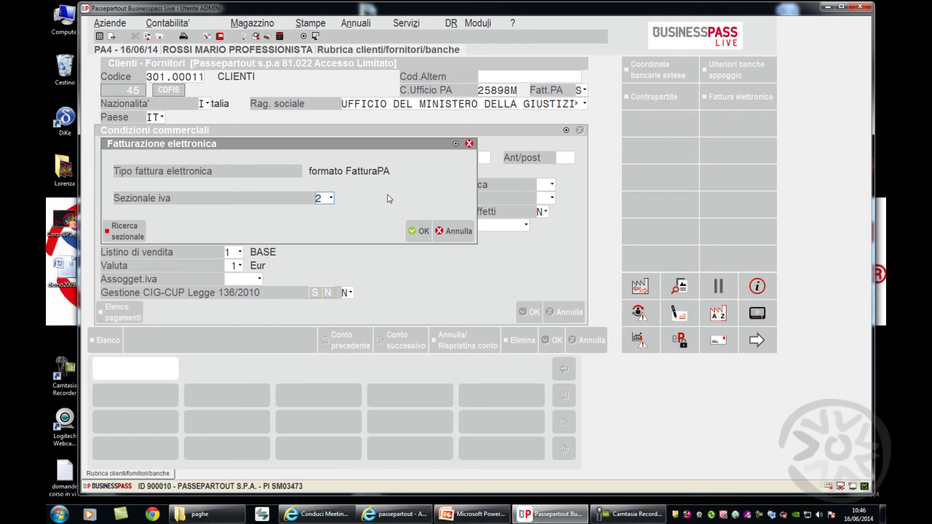
{"action": "left_click", "coordinate": [458, 230]}
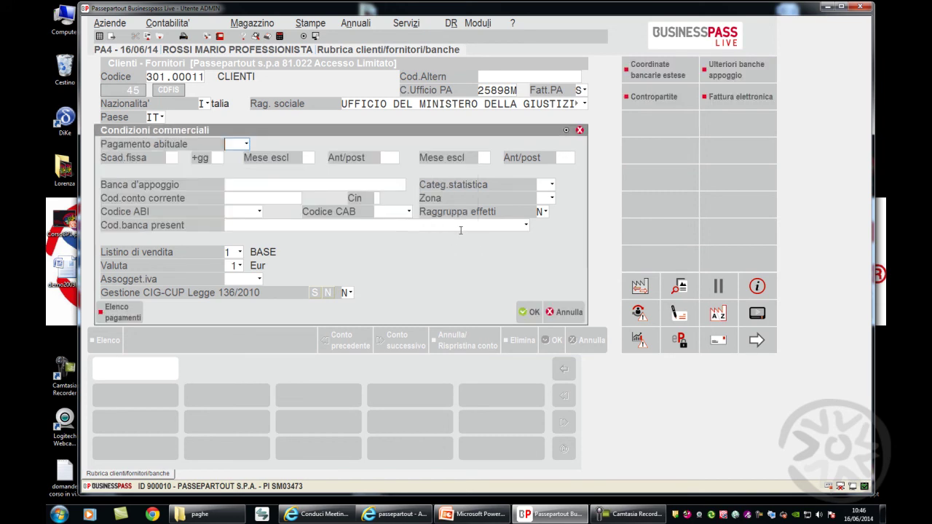
{"action": "left_click", "coordinate": [530, 312]}
{"action": "left_click", "coordinate": [594, 339]}
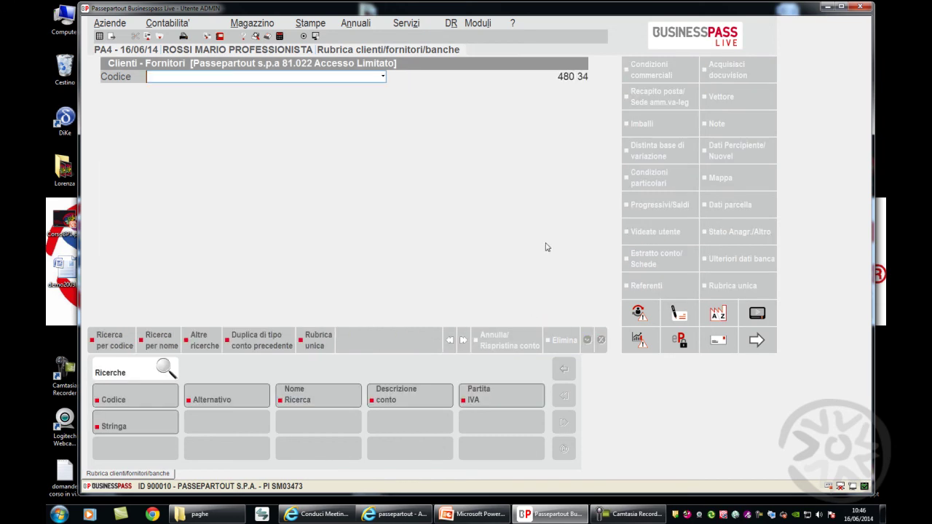
Step: Open the printer definitions (Stampanti) from the Servizi configurations
{"action": "key", "text": "alt+c"}
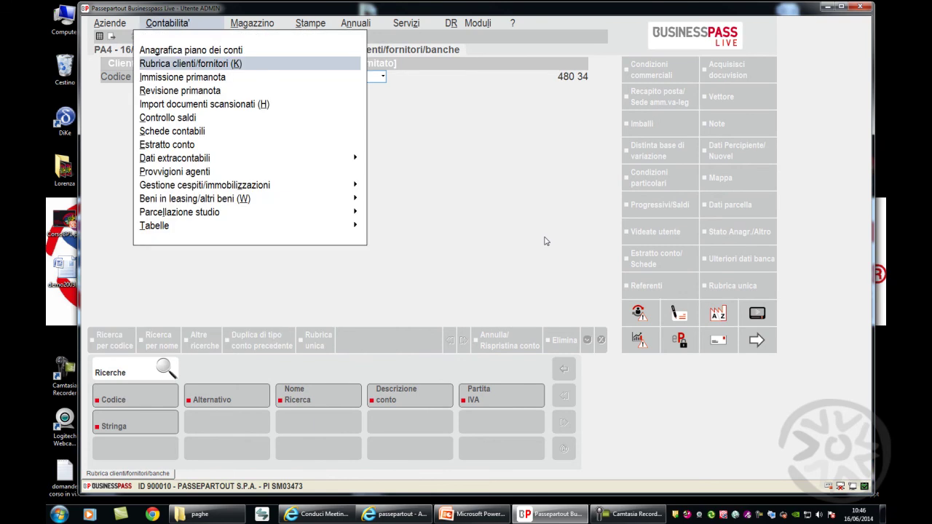
{"action": "key", "text": "Right"}
{"action": "key", "text": "Right"}
{"action": "key", "text": "Right"}
{"action": "key", "text": "Right"}
{"action": "key", "text": "Right"}
{"action": "key", "text": "Down"}
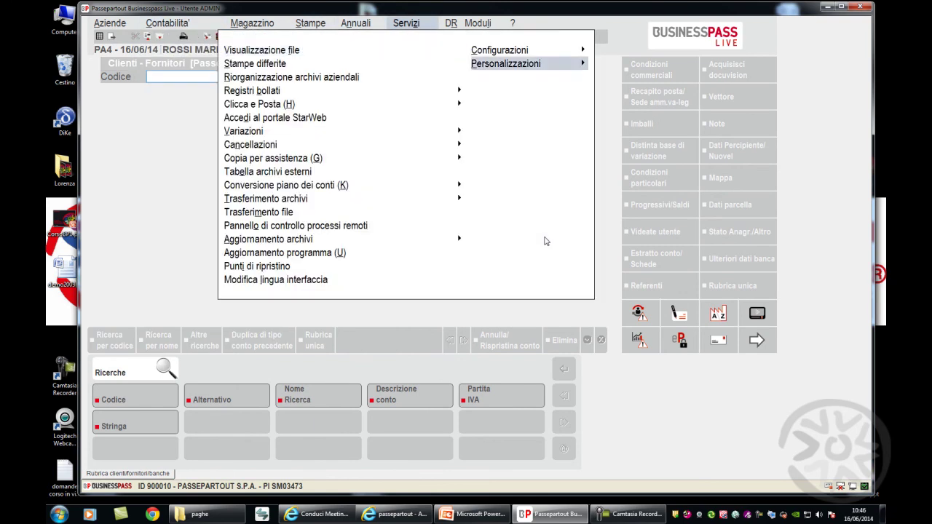
{"action": "key", "text": "Up"}
{"action": "key", "text": "Right"}
{"action": "key", "text": "Down"}
{"action": "key", "text": "Down"}
{"action": "key", "text": "Down"}
{"action": "key", "text": "Return"}
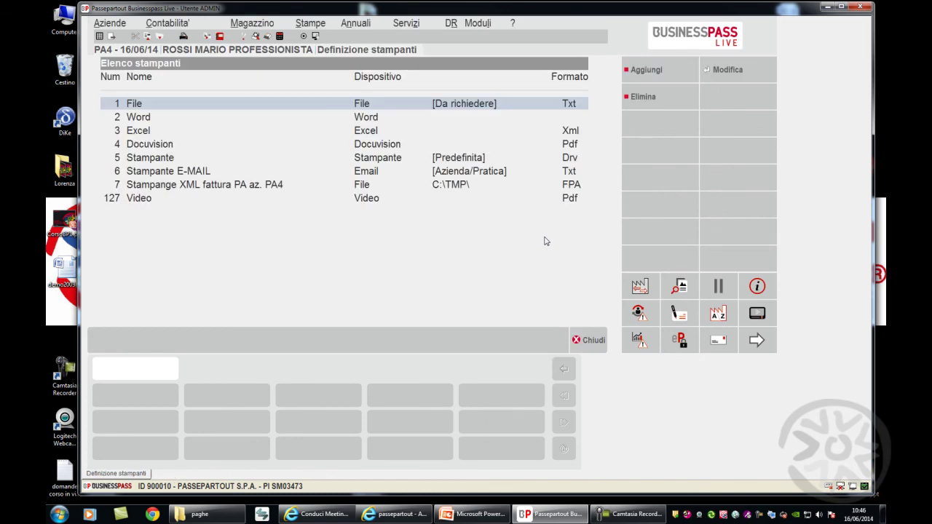
Step: Examine the device and print format of printer 7 for the PA4 invoice XML, leaving it without changes
{"action": "key", "text": "Down"}
{"action": "key", "text": "Down"}
{"action": "key", "text": "Down"}
{"action": "key", "text": "Down"}
{"action": "key", "text": "Down"}
{"action": "key", "text": "Down"}
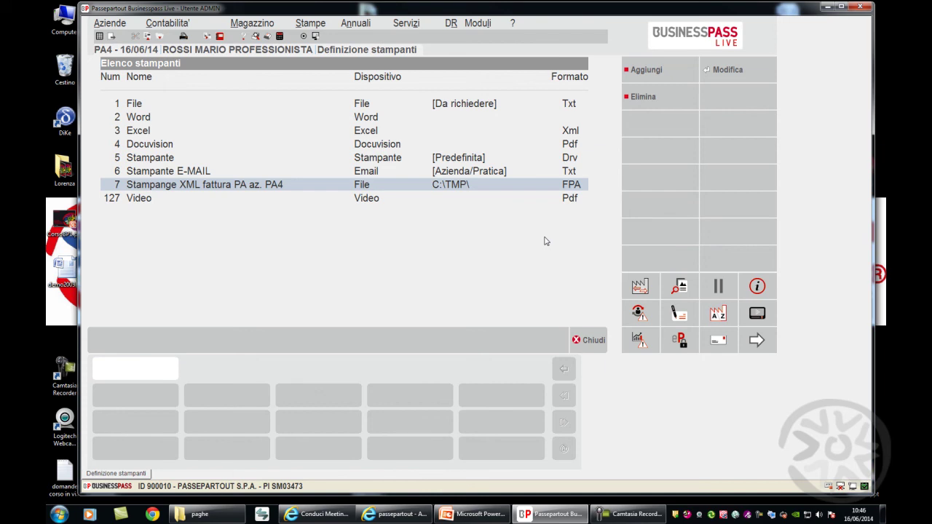
{"action": "key", "text": "Return"}
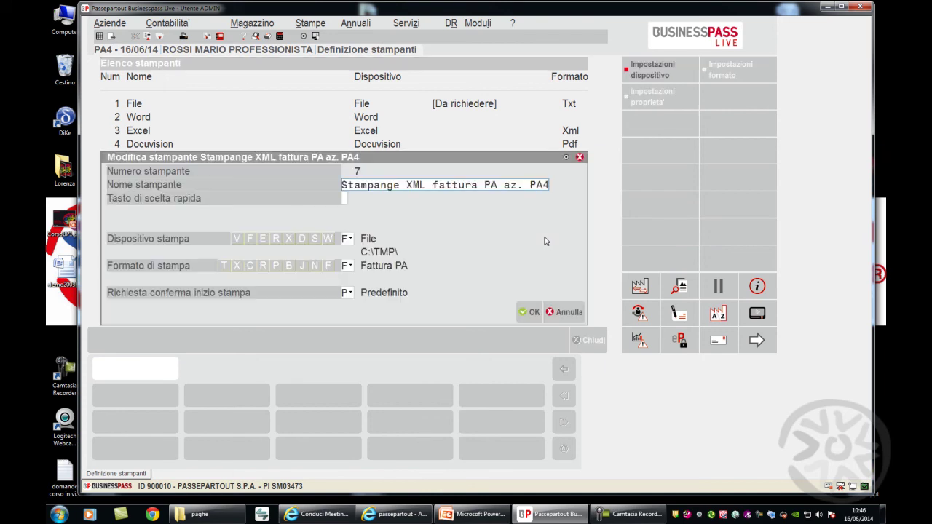
{"action": "key", "text": "Return"}
{"action": "key", "text": "Return"}
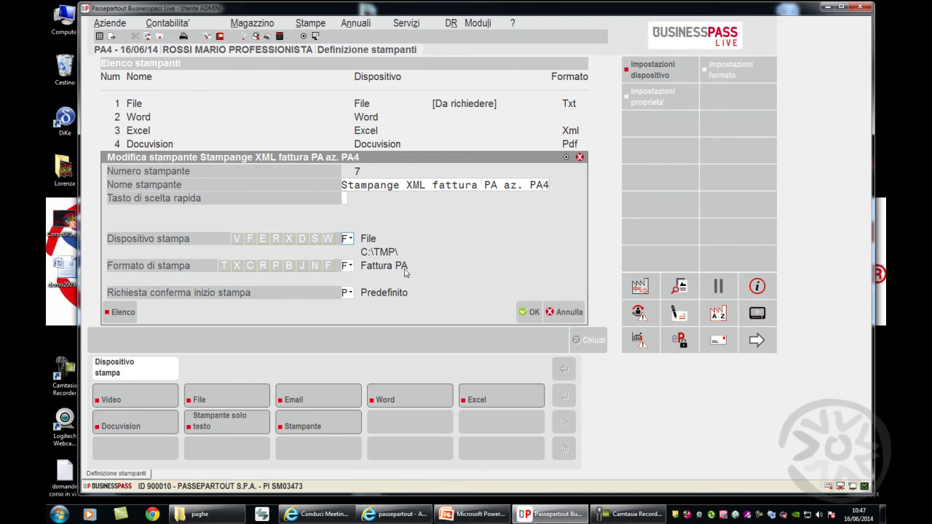
{"action": "left_click", "coordinate": [556, 314]}
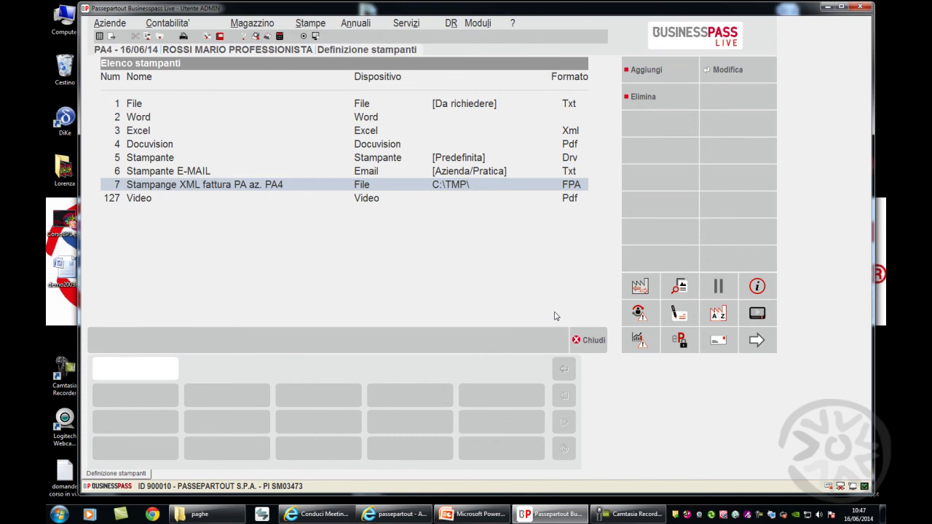
Step: Leave the printer definitions and open the graphic document modules (Modulistica documenti grafica) among the Servizi personalizations
{"action": "key", "text": "Escape"}
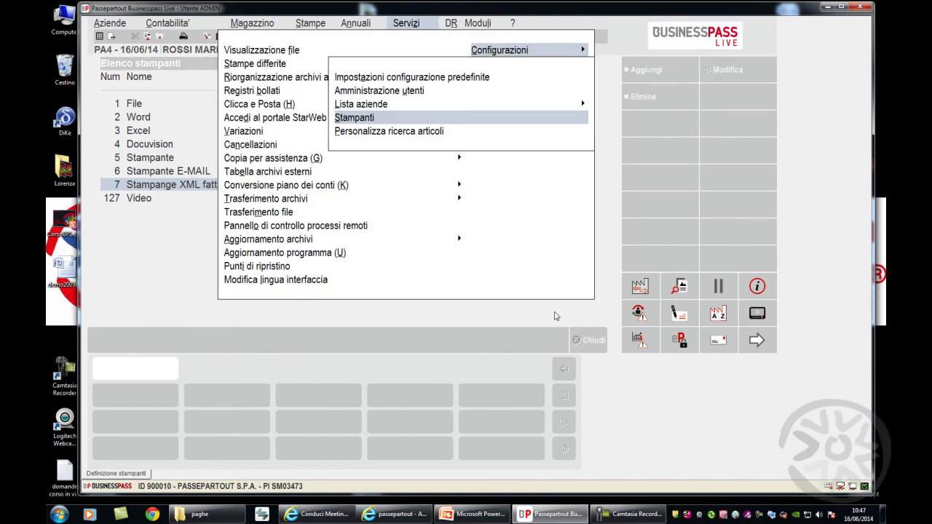
{"action": "key", "text": "Escape"}
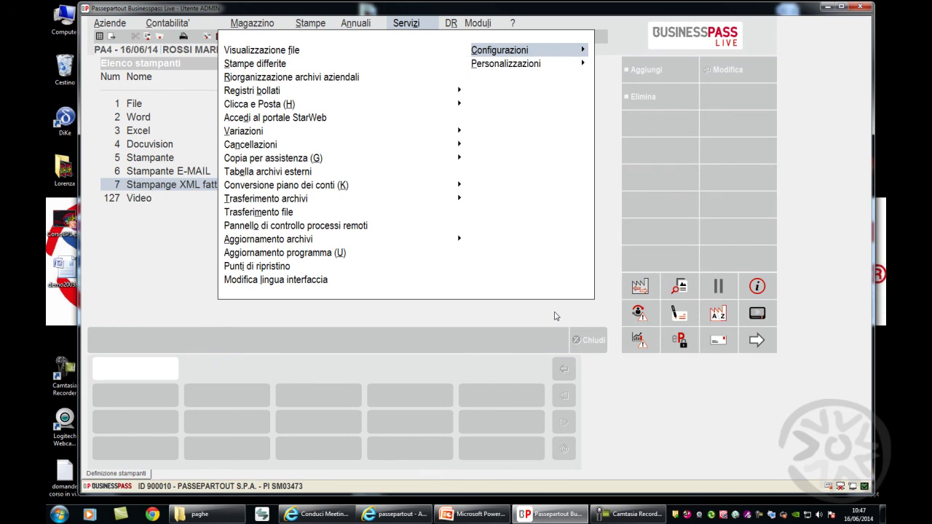
{"action": "key", "text": "Down"}
{"action": "key", "text": "Right"}
{"action": "key", "text": "Down"}
{"action": "key", "text": "Down"}
{"action": "key", "text": "Down"}
{"action": "key", "text": "Down"}
{"action": "key", "text": "Down"}
{"action": "key", "text": "Return"}
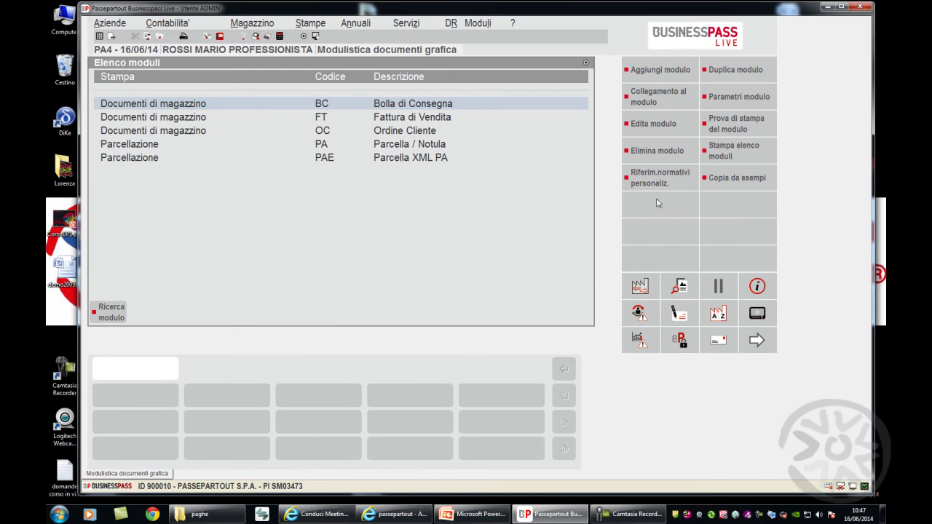
Step: Copy the Parcellazione (PARCELL) example module PAE, Parcella XML PA, into the document modules
{"action": "left_click", "coordinate": [735, 177]}
{"action": "key", "text": "Return"}
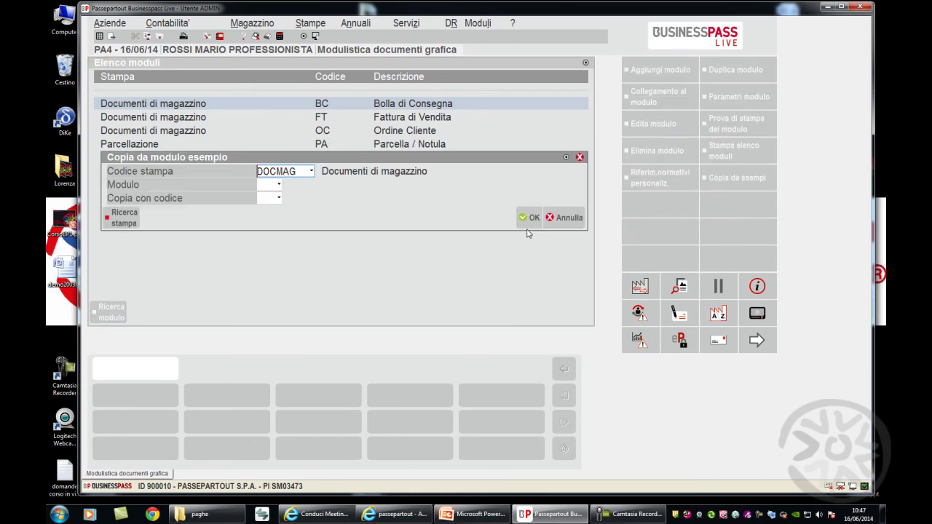
{"action": "key", "text": "F2"}
{"action": "key", "text": "Down"}
{"action": "key", "text": "Return"}
{"action": "key", "text": "Return"}
{"action": "key", "text": "F2"}
{"action": "key", "text": "Down"}
{"action": "key", "text": "Down"}
{"action": "key", "text": "Down"}
{"action": "key", "text": "Down"}
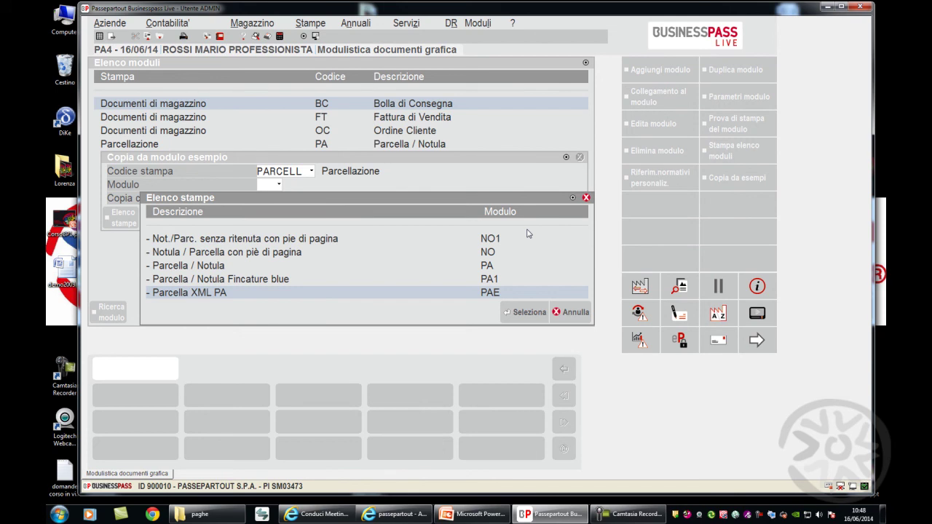
{"action": "key", "text": "Return"}
{"action": "key", "text": "F10"}
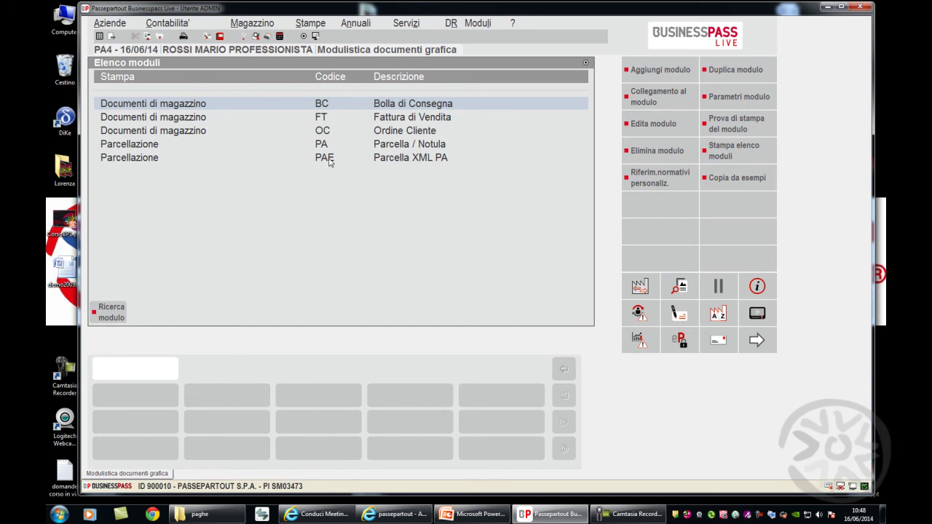
Step: Leave the graphic document modules and open the notule/parcelle management (Gestione notule/parcelle) of Parcellazione studio
{"action": "key", "text": "Escape"}
{"action": "key", "text": "Left"}
{"action": "key", "text": "Left"}
{"action": "key", "text": "Left"}
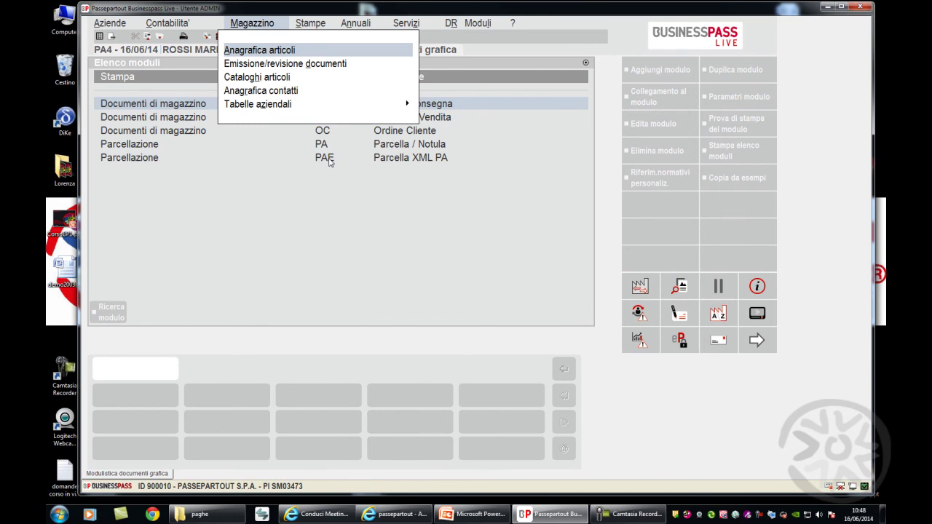
{"action": "key", "text": "Left"}
{"action": "key", "text": "Up"}
{"action": "key", "text": "Up"}
{"action": "key", "text": "Right"}
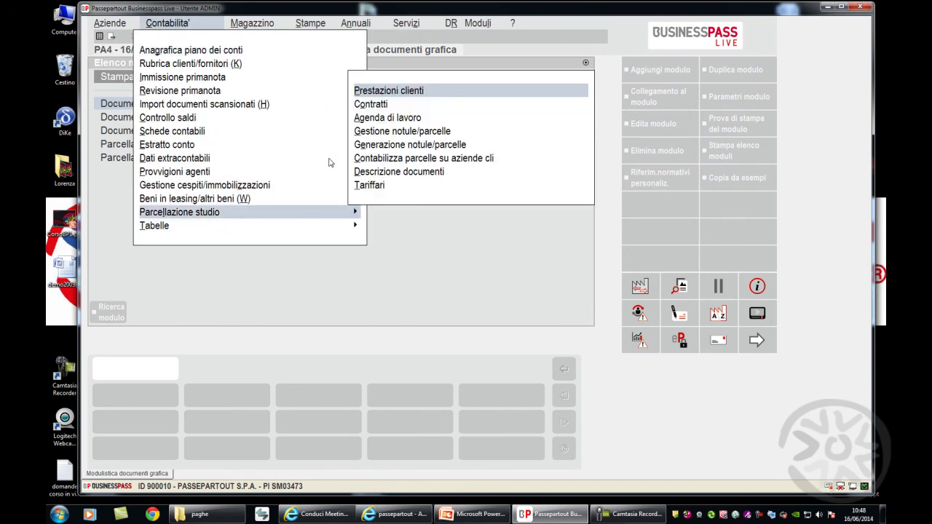
{"action": "key", "text": "Down"}
{"action": "key", "text": "Down"}
{"action": "key", "text": "Down"}
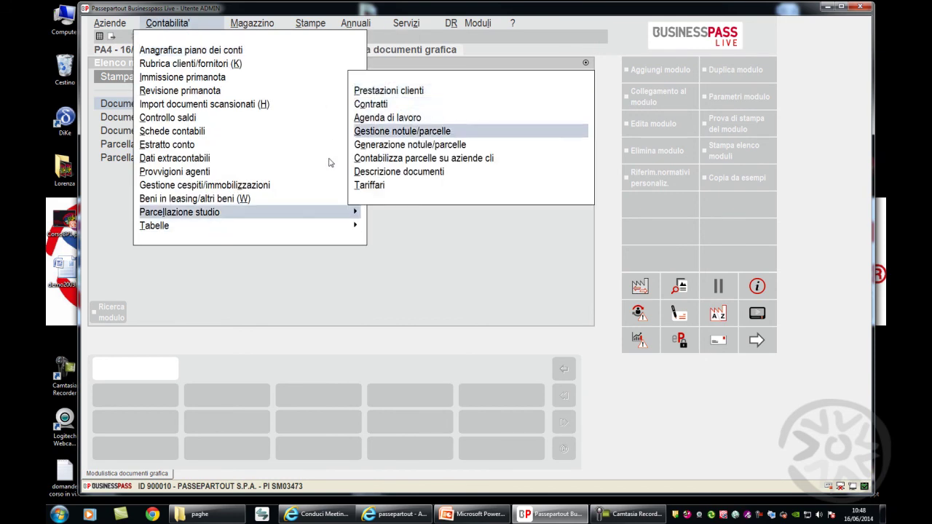
{"action": "key", "text": "Return"}
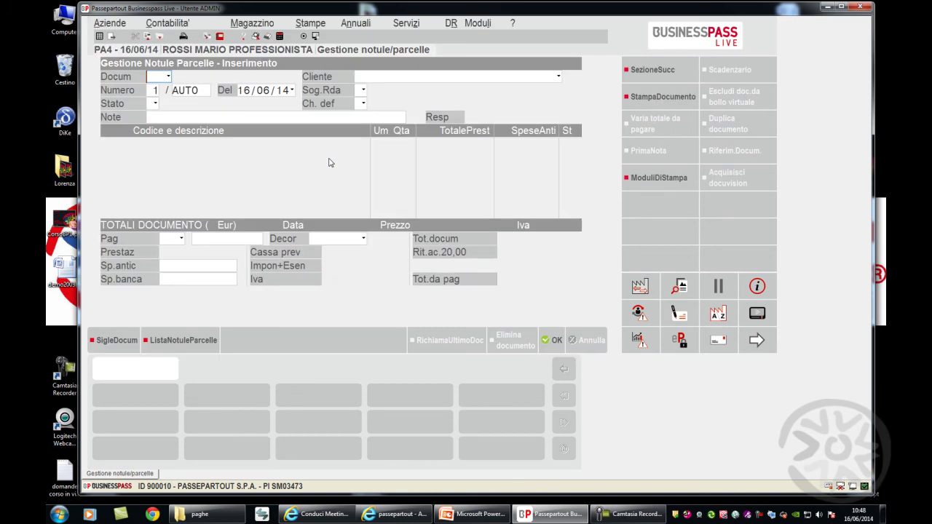
Step: Start a PA parcella with status Definitivo for the Ufficio del Ministero della Giustizia, subject to withholding tax (Sog.Rda S)
{"action": "type", "text": "PA"}
{"action": "key", "text": "Return"}
{"action": "key", "text": "Return"}
{"action": "key", "text": "Return"}
{"action": "key", "text": "Return"}
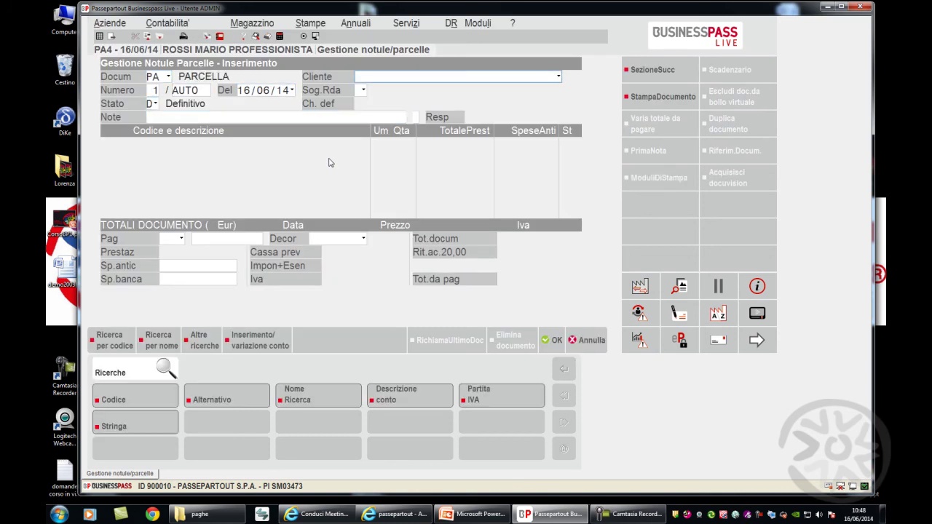
{"action": "key", "text": "F2"}
{"action": "key", "text": "Return"}
{"action": "key", "text": "Return"}
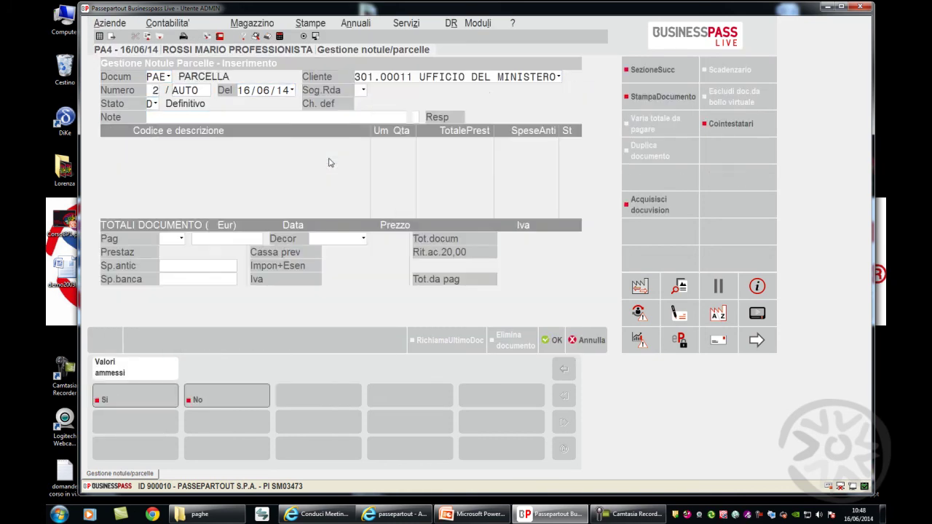
{"action": "key", "text": "Return"}
Step: Add the service line CONS, Consulenza tecnica, with a total of 1000 to the parcella
{"action": "key", "text": "F2"}
{"action": "key", "text": "Return"}
{"action": "key", "text": "Return"}
{"action": "type", "text": "100"}
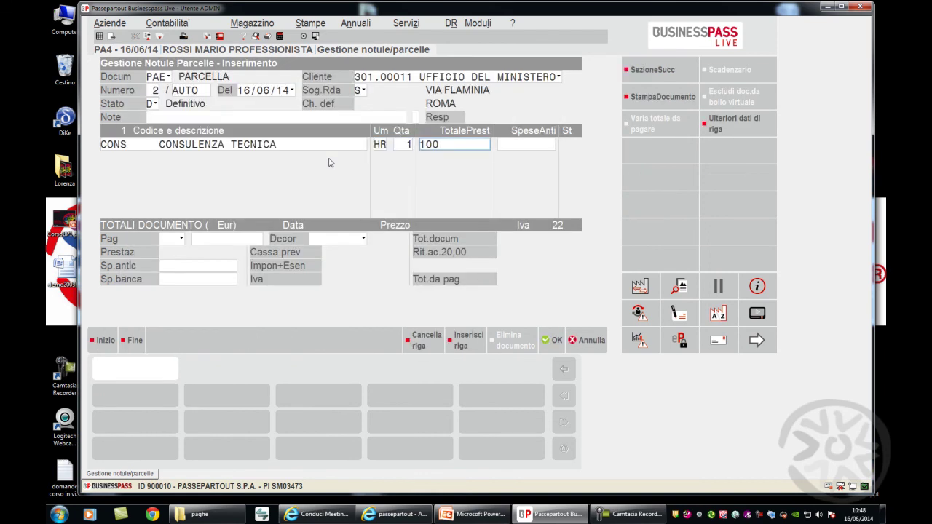
{"action": "type", "text": "0"}
{"action": "key", "text": "Return"}
{"action": "key", "text": "Return"}
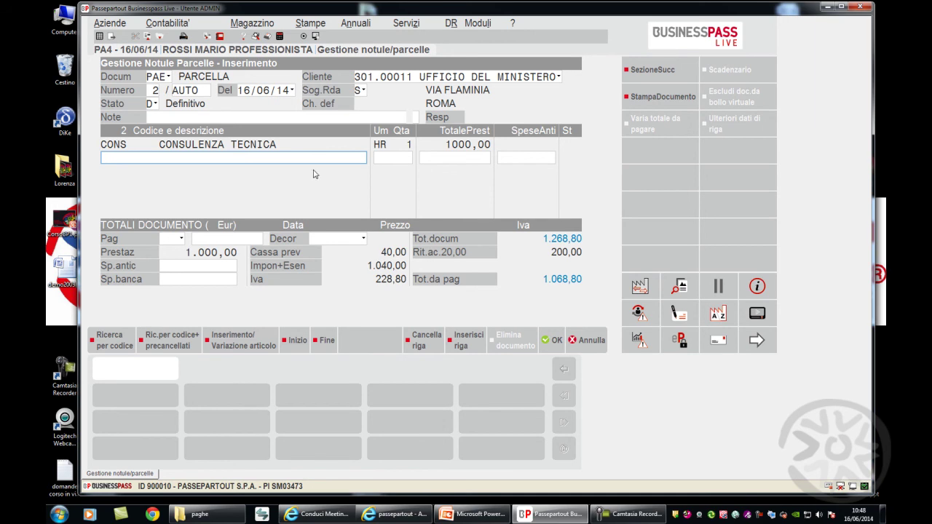
Step: Confirm the parcella as not fully paid, post it with deferred VAT (FS), and print it to the PA4 invoice XML file
{"action": "left_click", "coordinate": [556, 340]}
{"action": "left_click", "coordinate": [353, 145]}
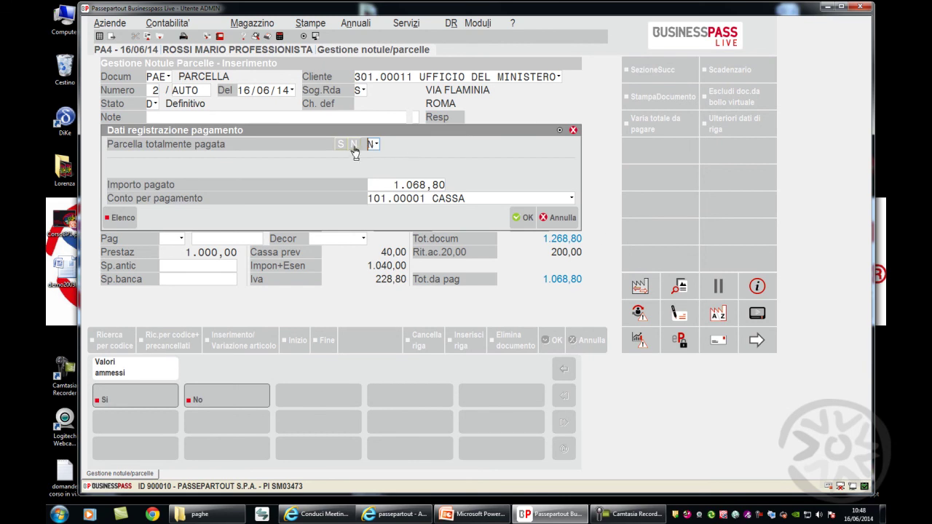
{"action": "left_click", "coordinate": [523, 217]}
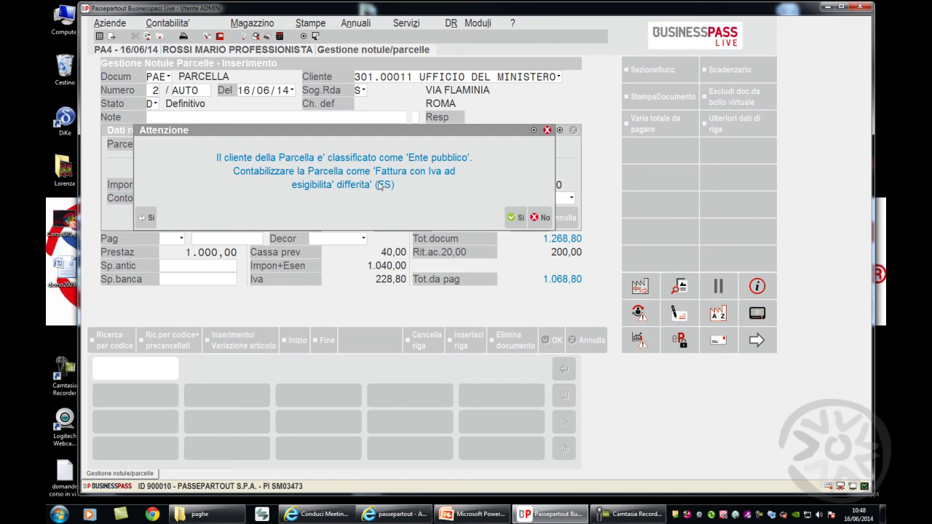
{"action": "left_click", "coordinate": [515, 216]}
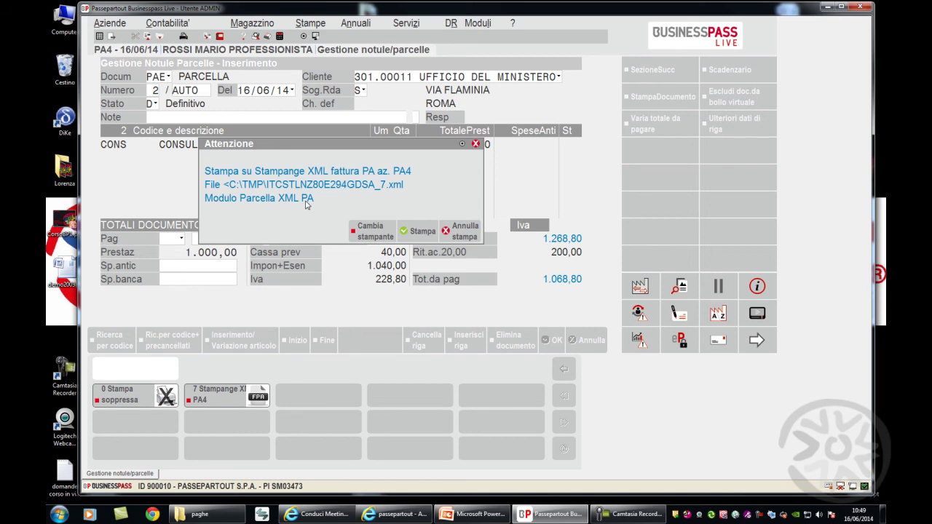
{"action": "left_click", "coordinate": [421, 234]}
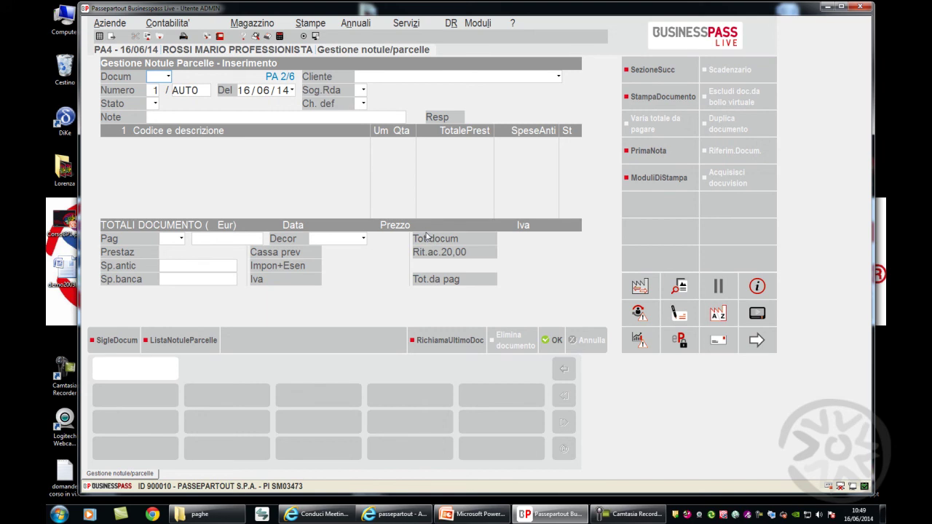
Step: Start another PA parcella with status Definitivo and select the Ufficio del Ministero della Giustizia as its customer
{"action": "key", "text": "Return"}
{"action": "key", "text": "Return"}
{"action": "key", "text": "Return"}
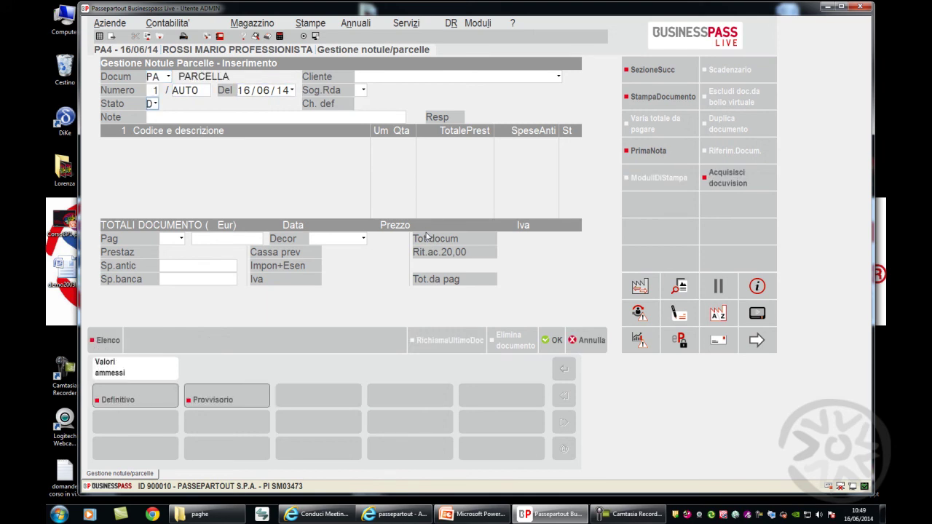
{"action": "key", "text": "F2"}
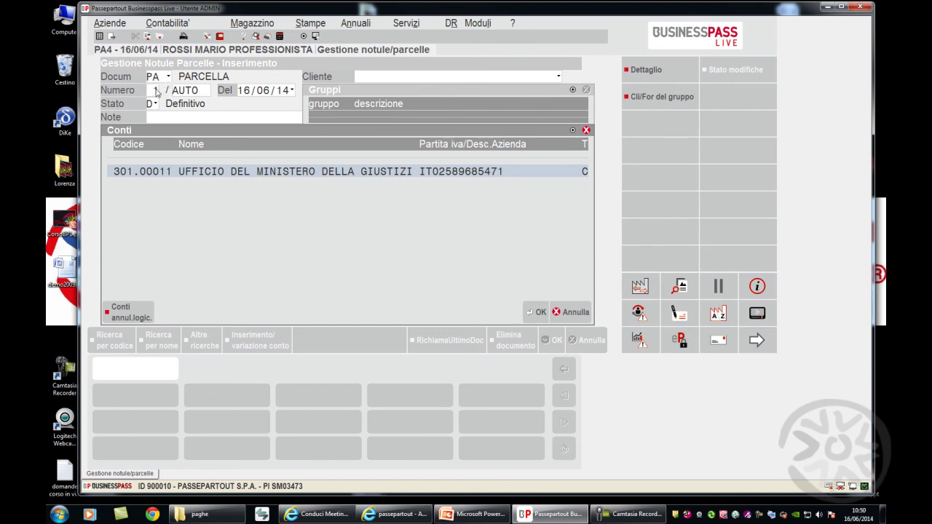
{"action": "key", "text": "Return"}
{"action": "key", "text": "Return"}
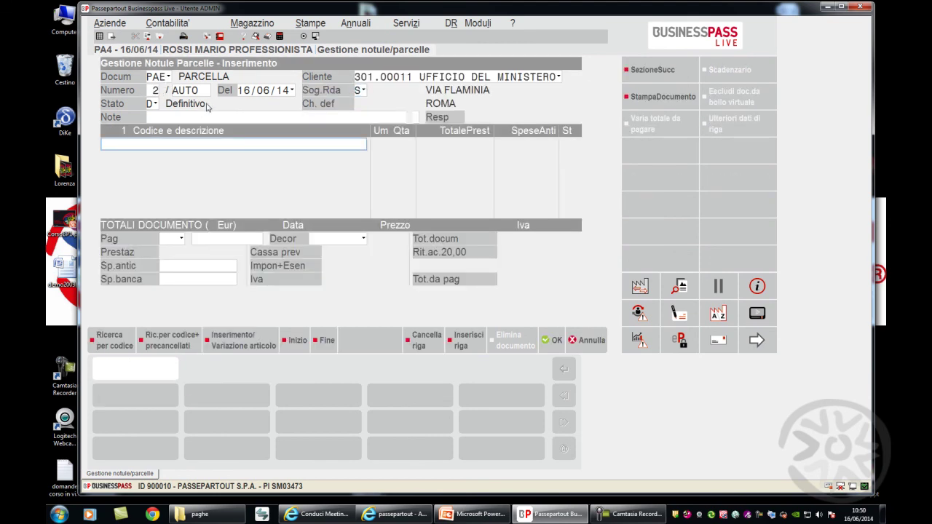